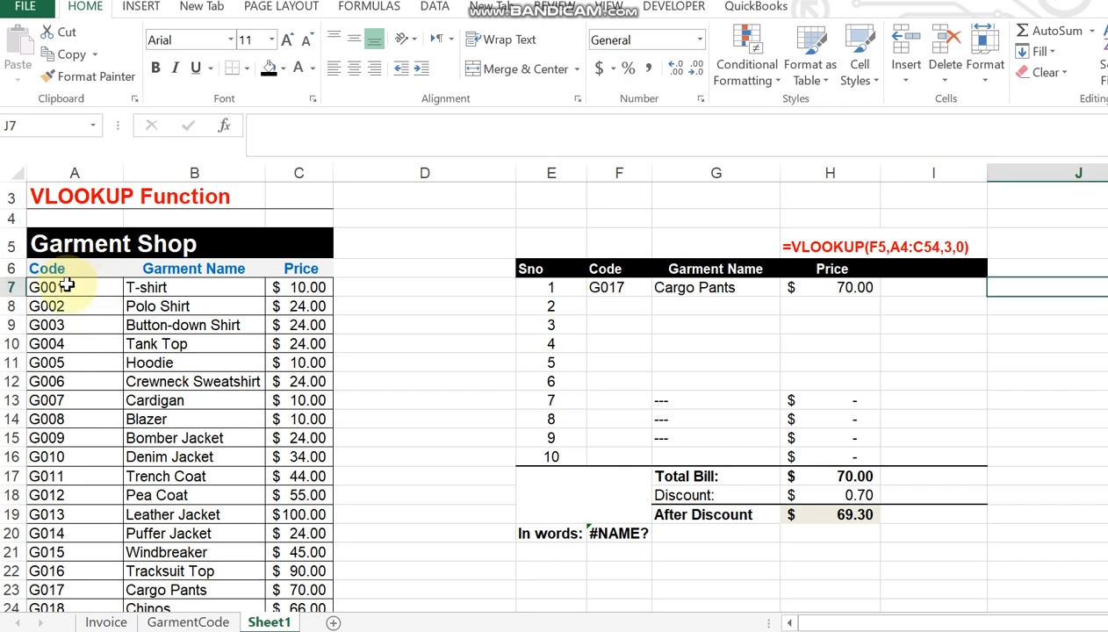
Step: Look through the codes, garment names and prices in the Garment Shop list from row 6 down to row 32
click(66, 285)
key(Down)
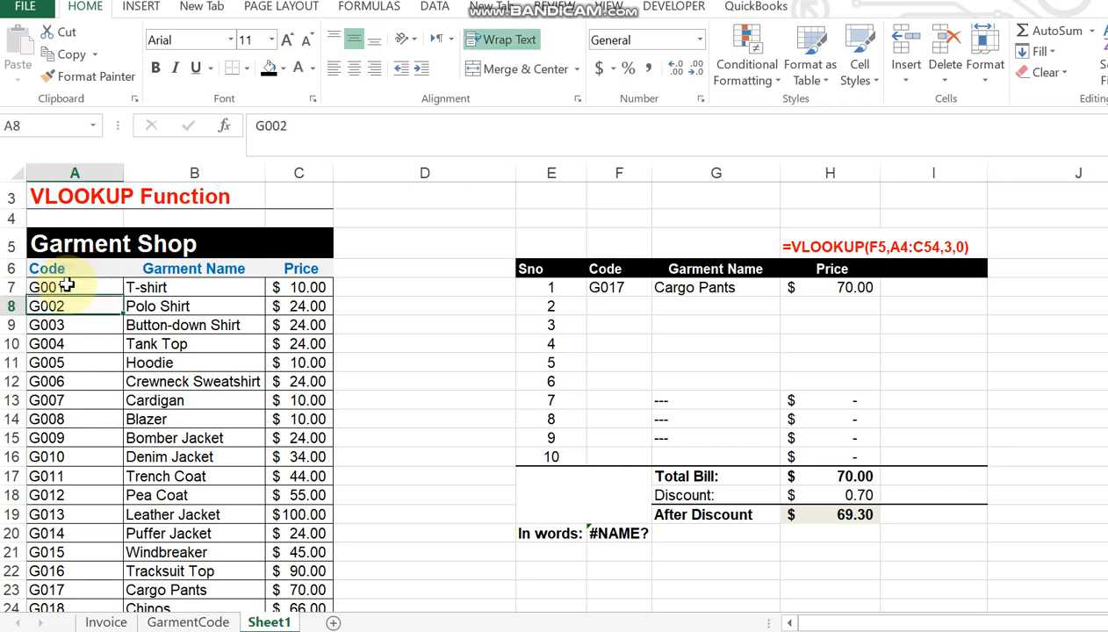
key(Down)
key(Right)
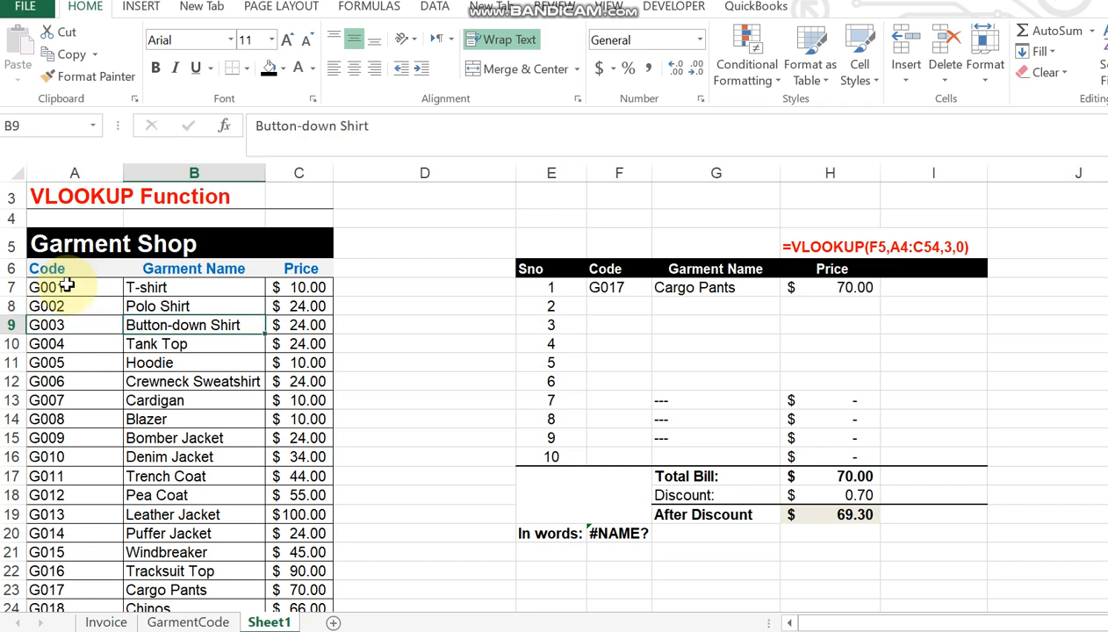
key(Up)
key(Up)
key(Up)
key(Down)
key(Down)
key(Down)
key(Down)
key(Down)
key(Down)
key(Down)
key(Down)
key(Right)
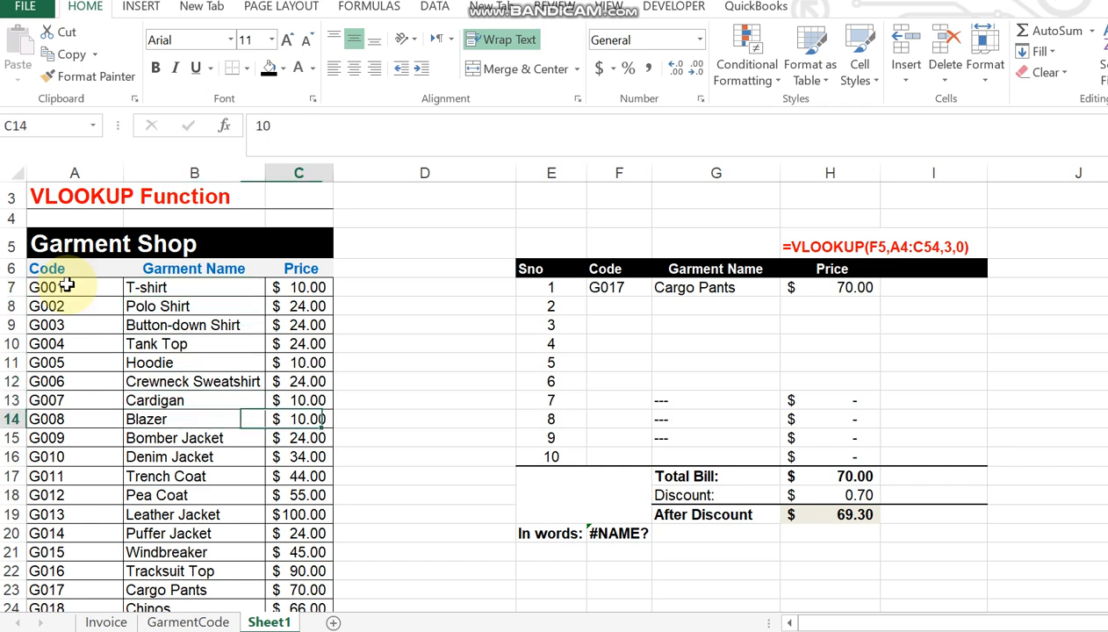
key(Up)
key(Up)
key(Up)
key(Up)
key(Up)
key(Up)
key(Up)
key(Up)
key(Up)
key(Down)
key(Down)
key(Down)
key(Down)
key(Down)
key(Down)
key(Down)
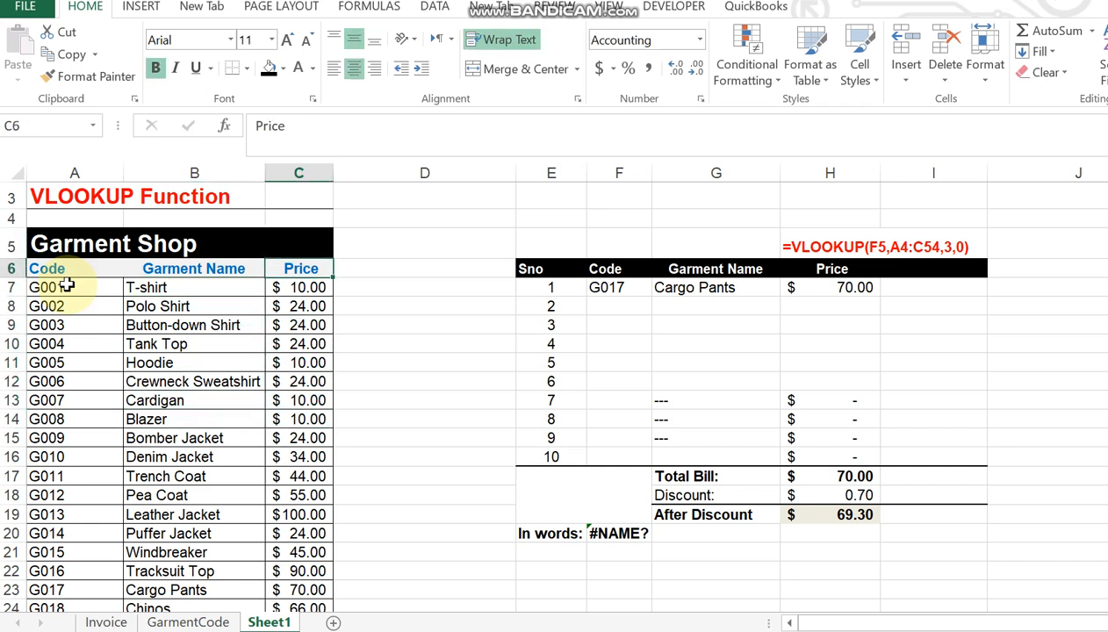
key(Down)
key(Down)
key(Down)
key(Down)
key(Down)
key(Down)
key(Down)
key(Down)
key(Down)
key(Down)
key(Down)
key(Down)
key(Down)
key(Down)
key(Down)
key(Down)
key(Down)
key(Down)
key(Down)
key(Down)
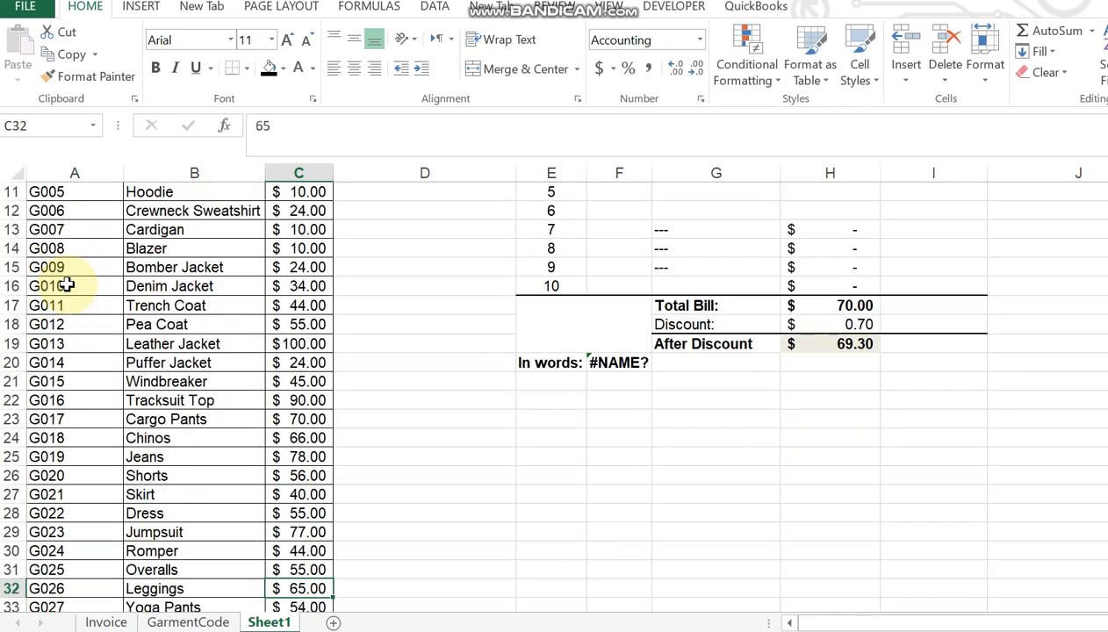
Step: Review the garment codes in column A from G018 back up to the start of the list
click(89, 439)
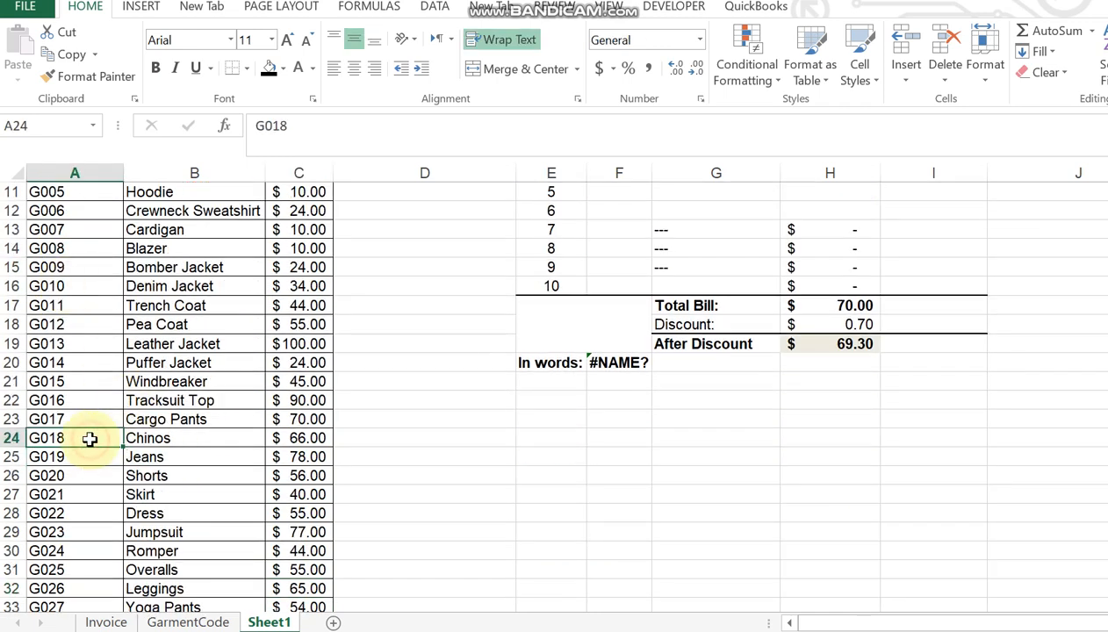
key(Up)
key(Up)
key(Up)
key(Up)
key(Up)
key(Up)
key(Up)
key(Up)
key(Up)
key(Up)
key(Up)
key(Up)
key(Up)
key(Up)
key(Up)
key(Up)
key(Up)
key(Up)
key(Up)
key(Up)
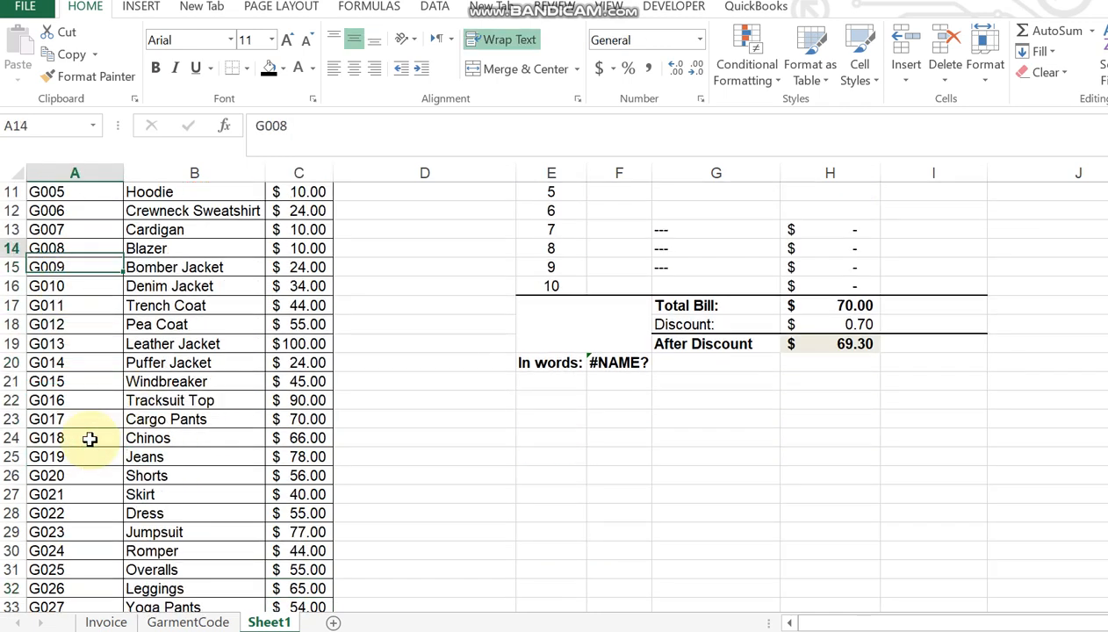
key(Down)
key(Down)
key(Down)
key(Down)
key(Down)
key(Down)
key(Down)
key(Down)
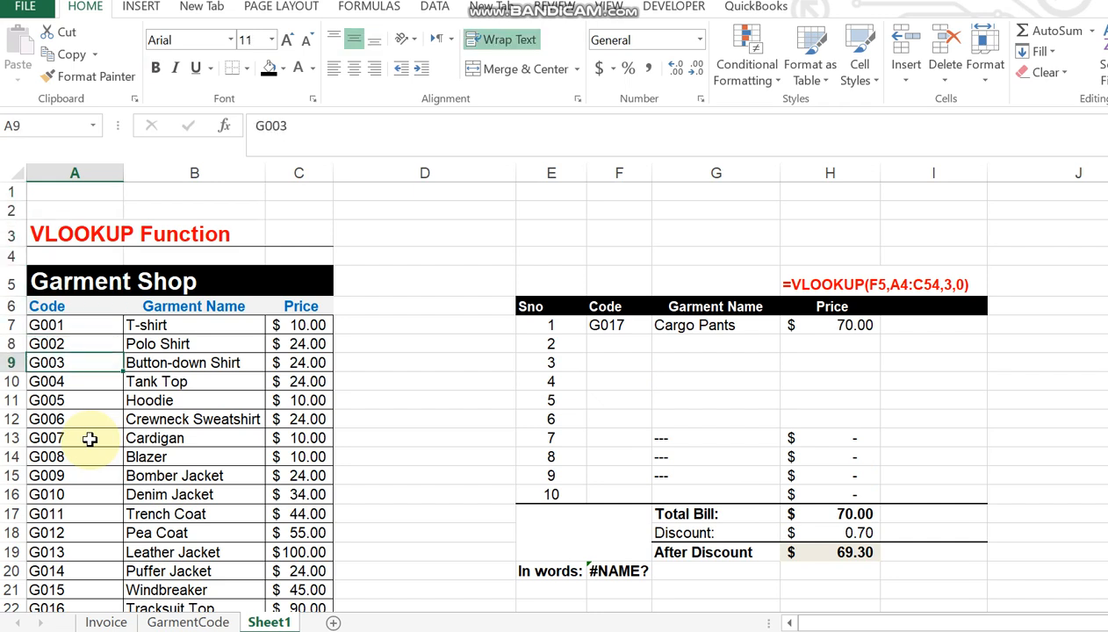
Step: Examine the VLOOKUP Function title and the billing table's Sno, Code, Garment Name and Price headings
key(Right)
key(Right)
key(Right)
key(Right)
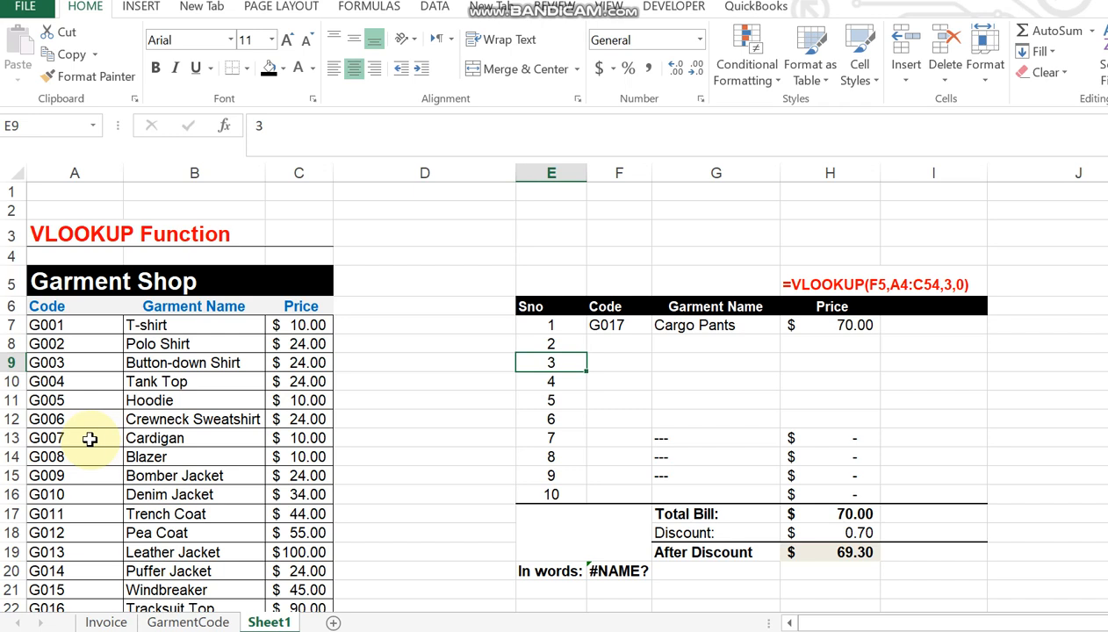
click(57, 233)
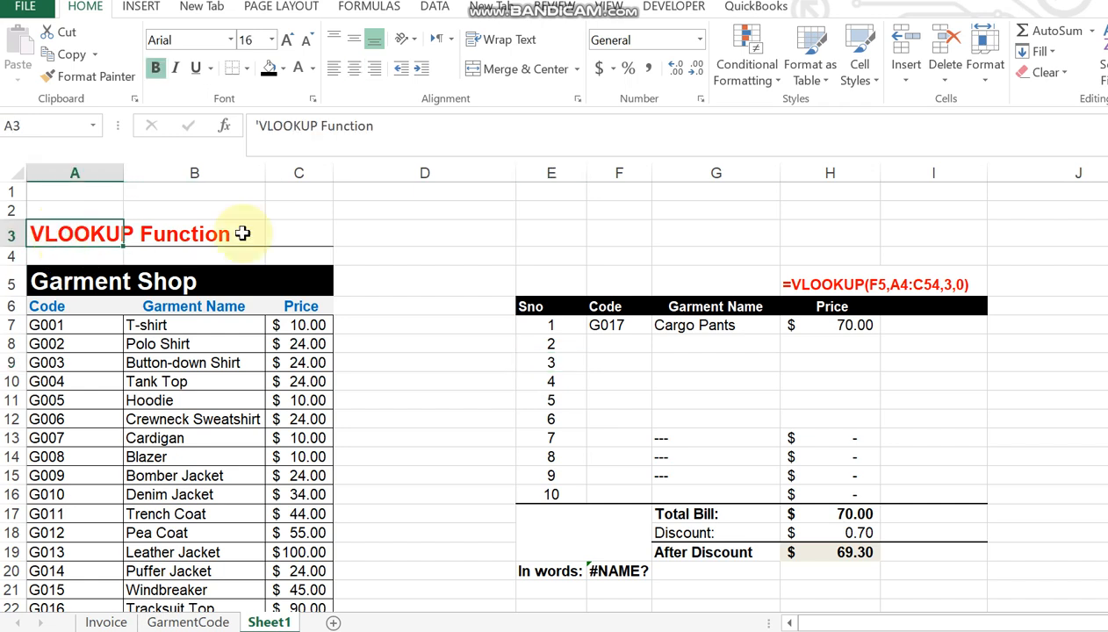
click(612, 340)
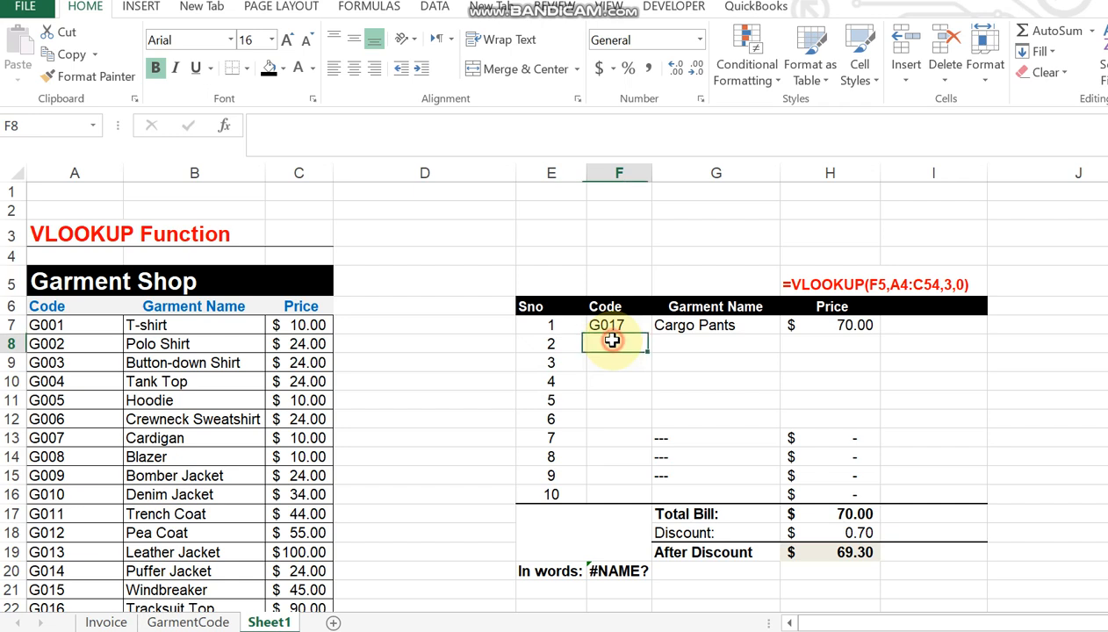
click(530, 307)
key(Right)
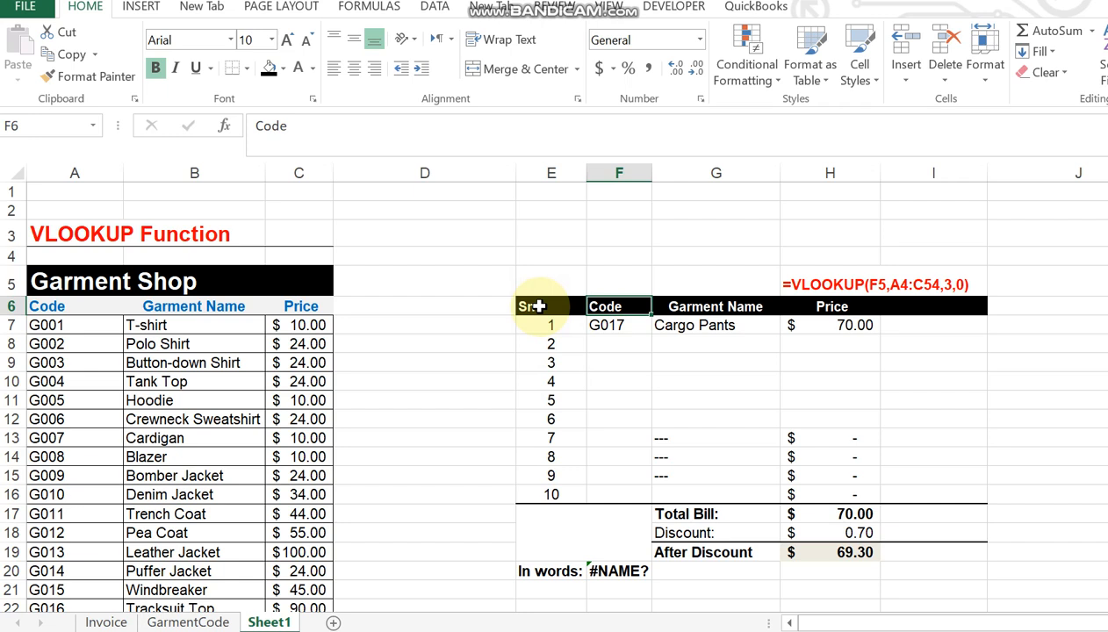
key(Right)
key(Right)
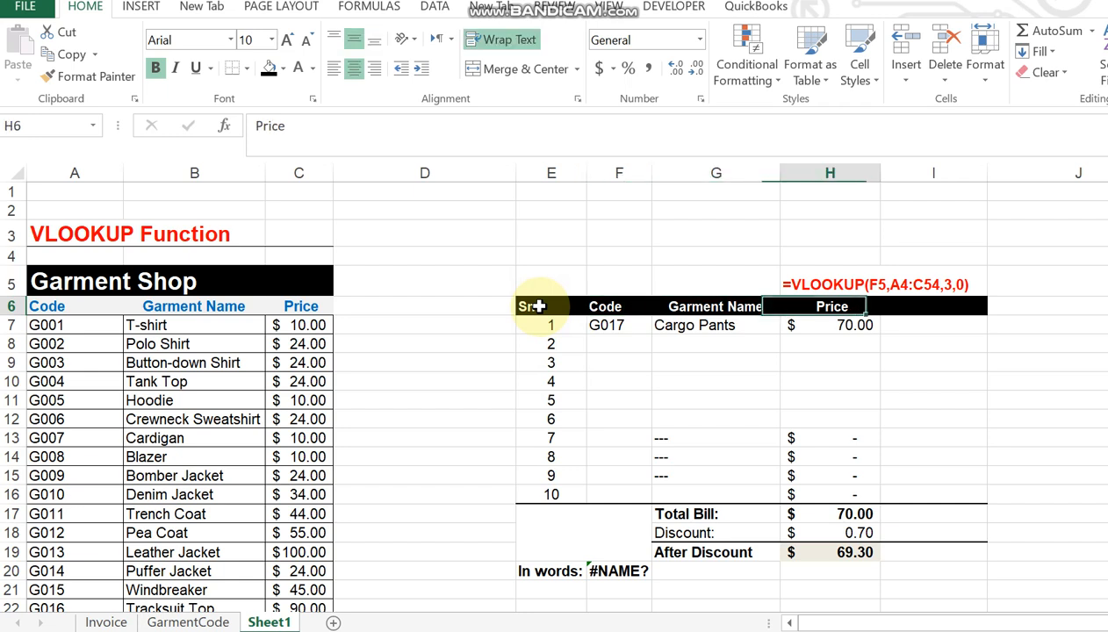
Step: Enter code G002 in cell F8, on the second line of the billing table
key(Down)
key(Down)
key(Left)
key(Left)
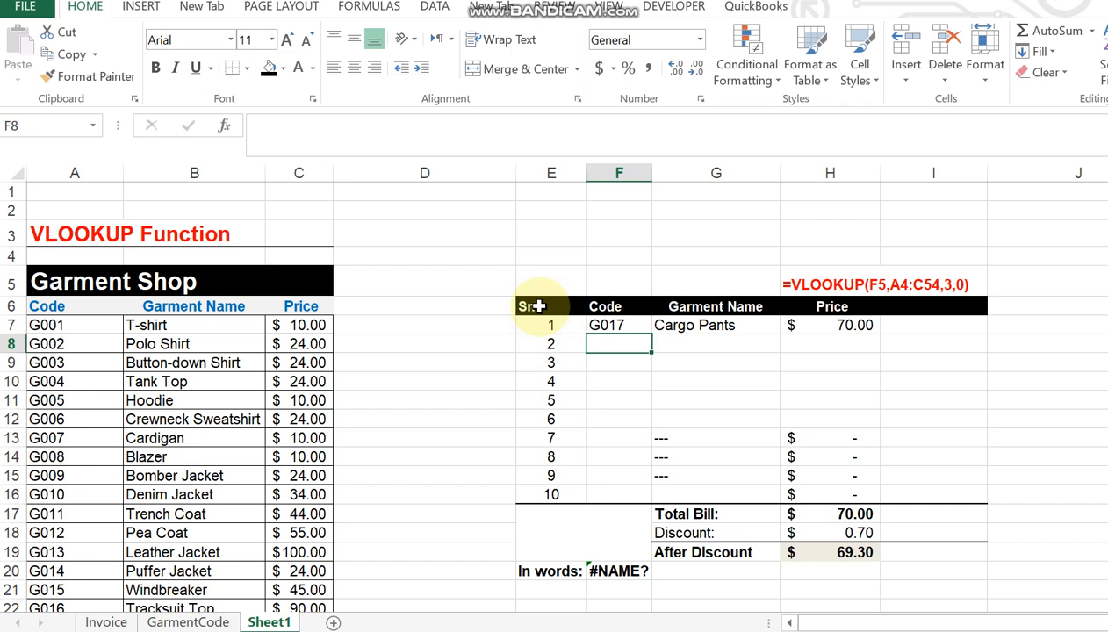
text(G)
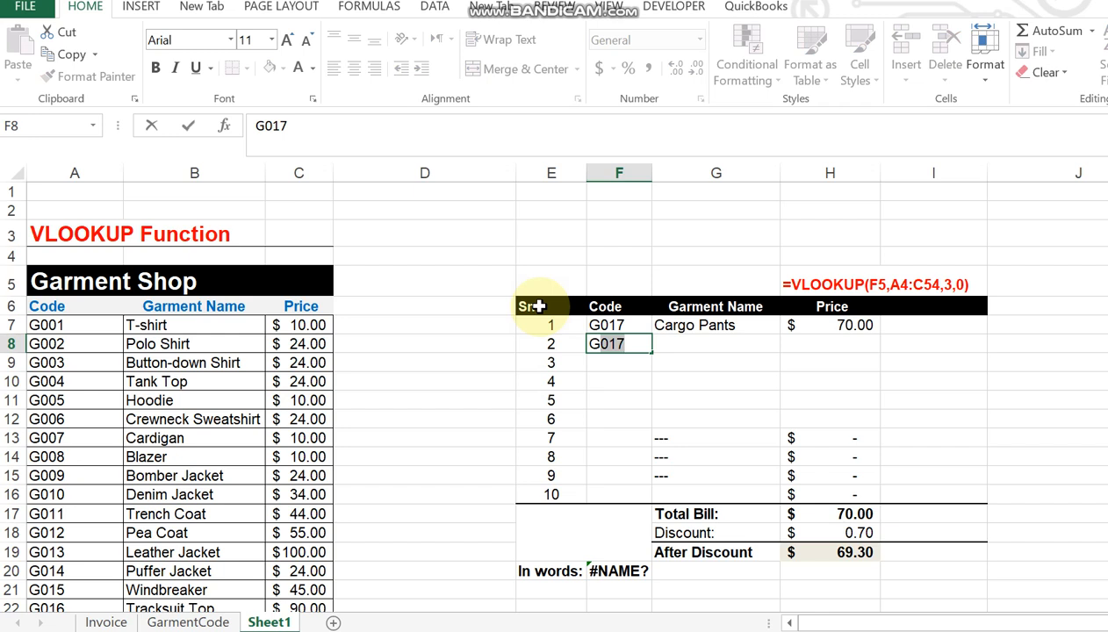
text(002)
key(Return)
Step: Begin a VLOOKUP formula in the Garment Name cell G8, using code cell F8 as the lookup value
key(Up)
key(Right)
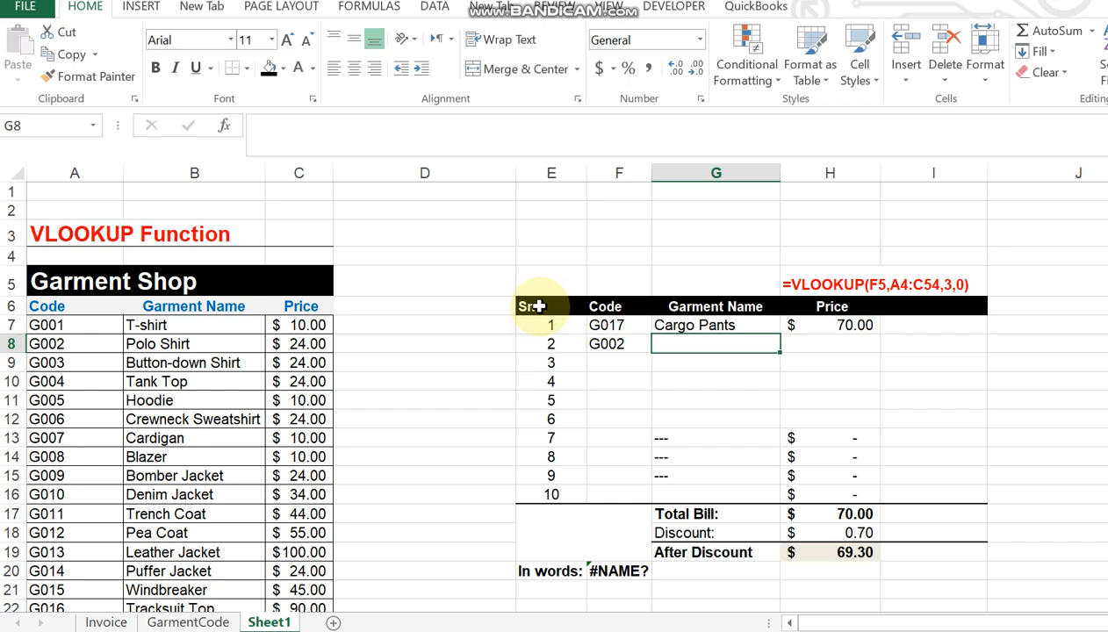
click(181, 359)
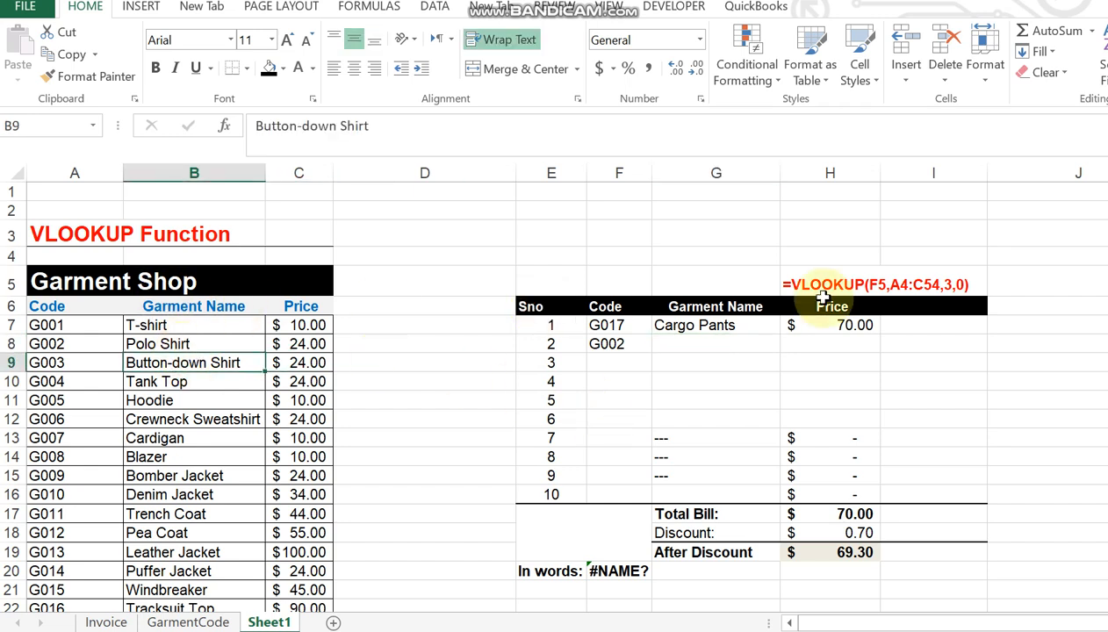
click(838, 345)
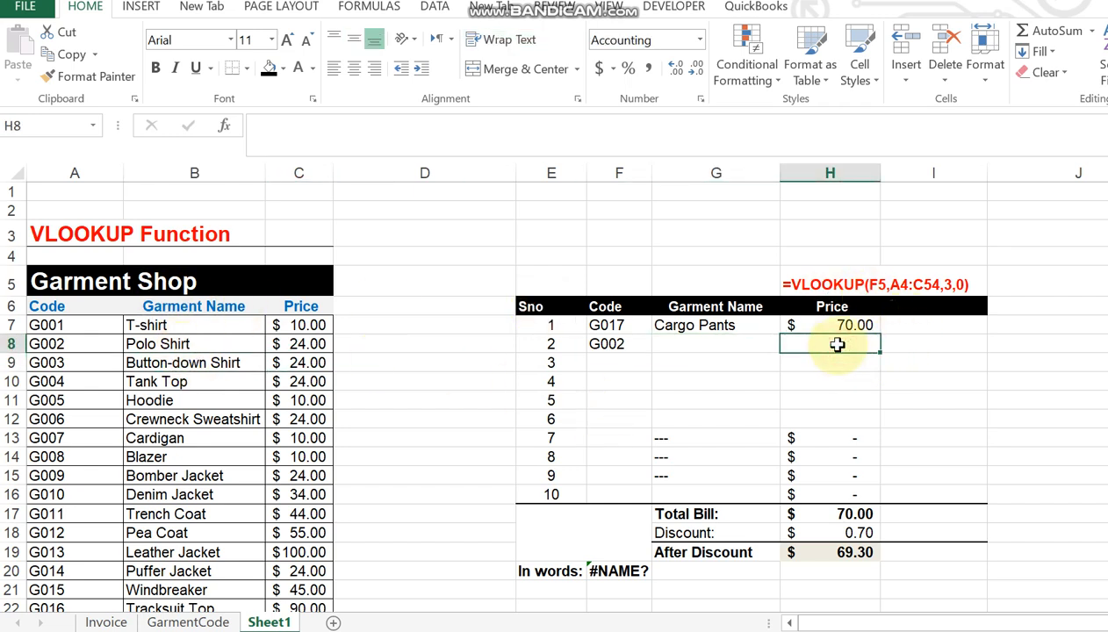
click(719, 341)
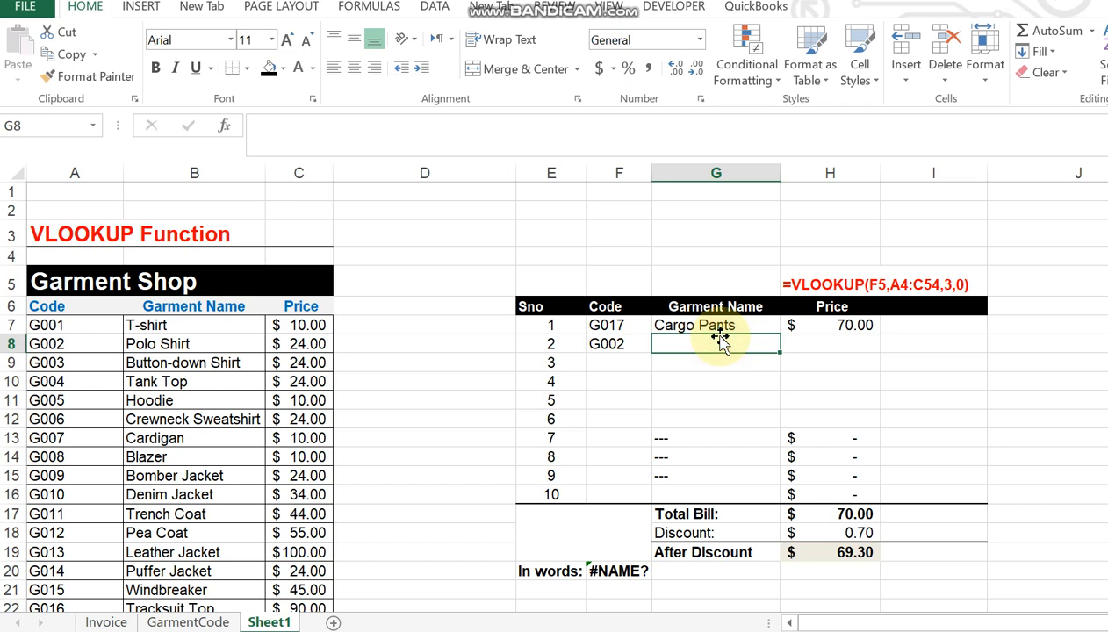
text(=V)
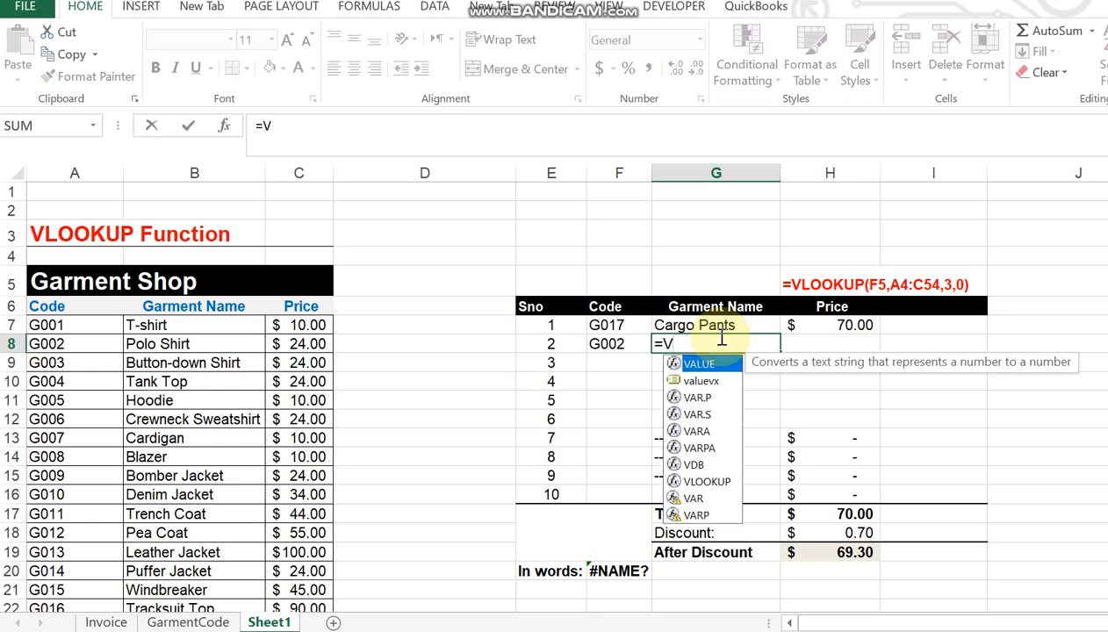
text(l)
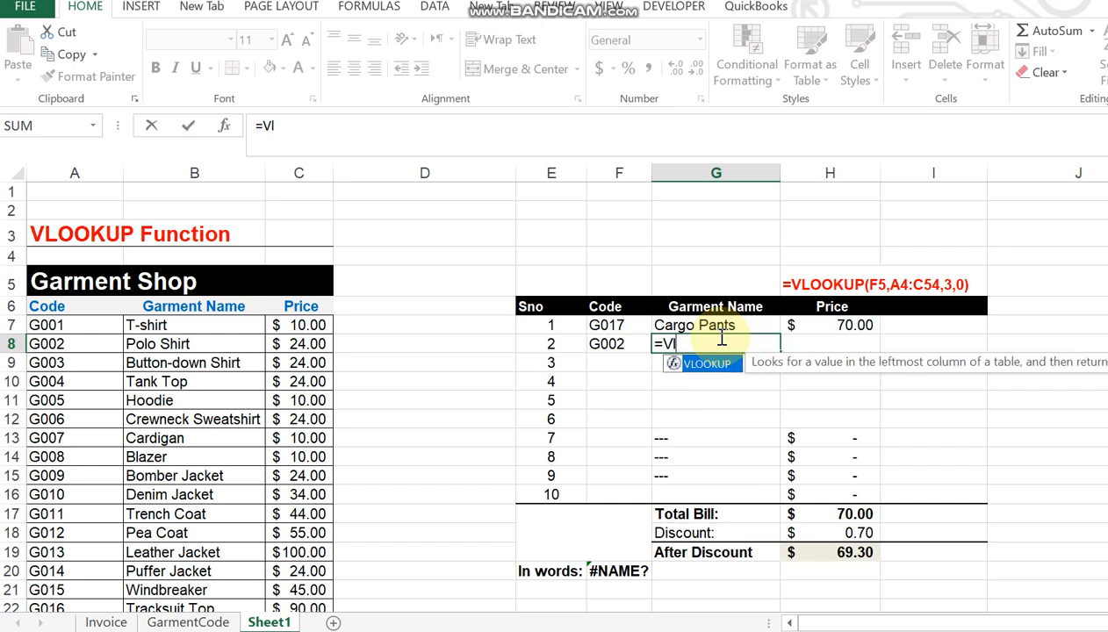
text(ookup()
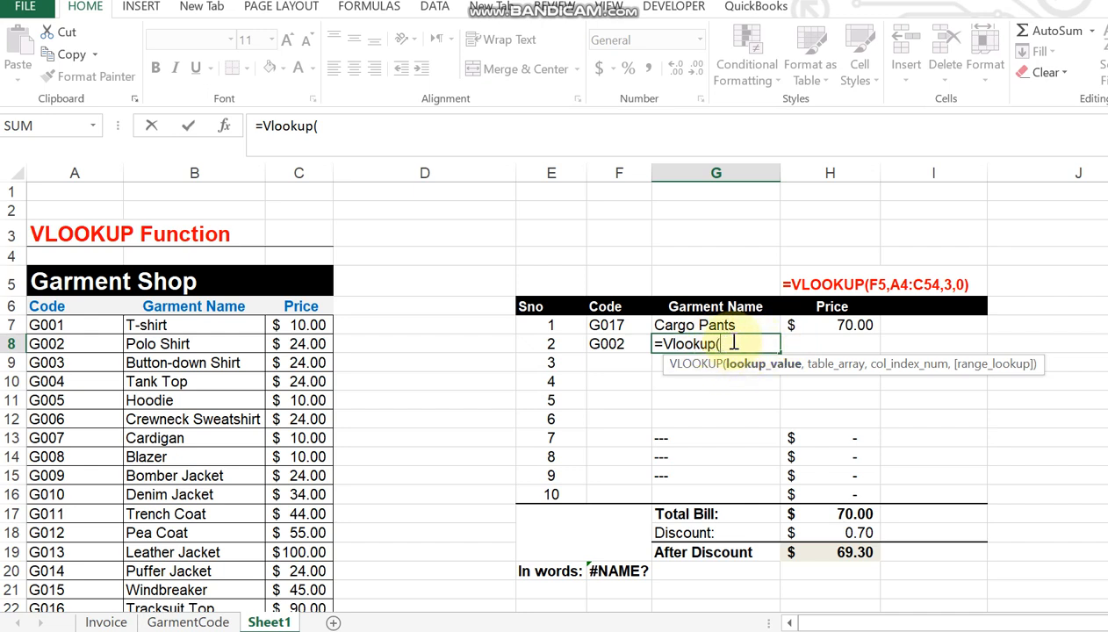
click(606, 344)
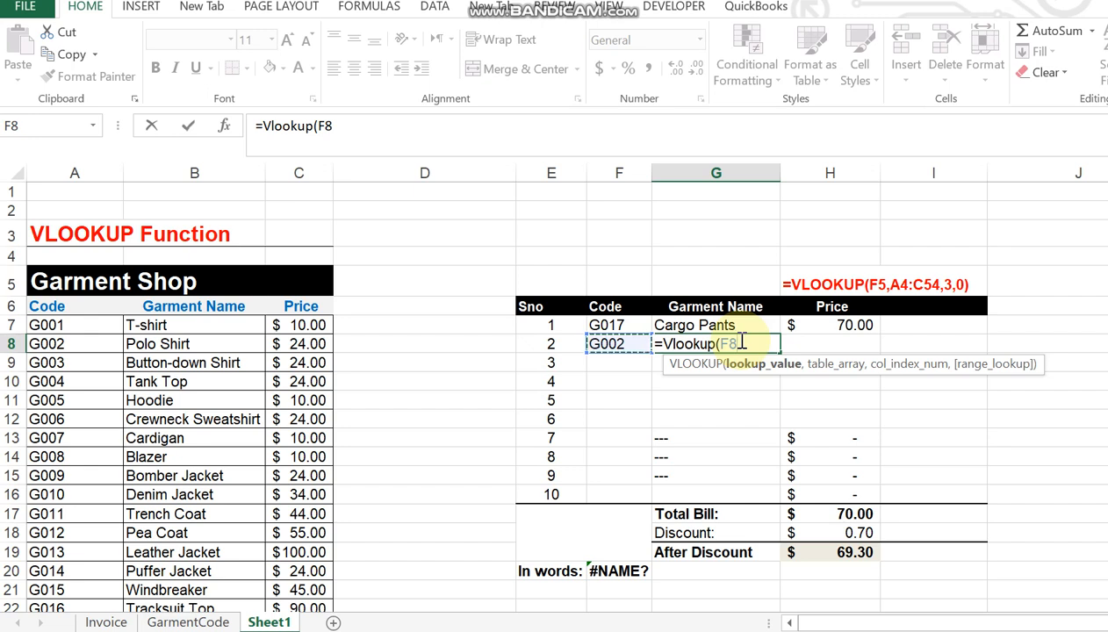
text(,)
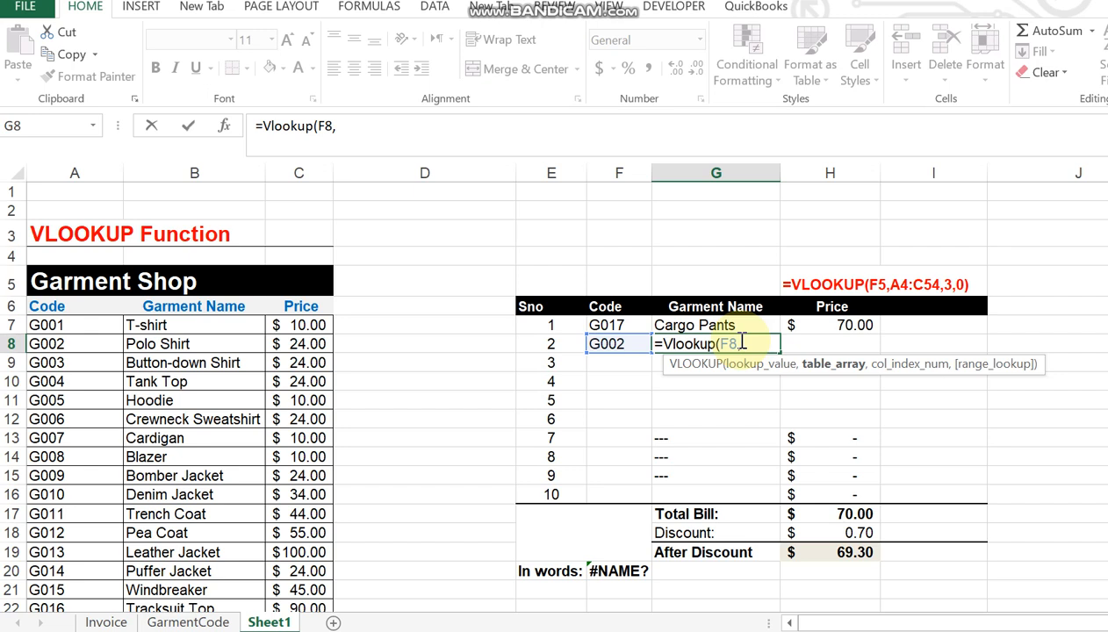
Step: Complete the G8 VLOOKUP with table range A6:C16, column index 2 and range lookup 0 for an exact match
click(75, 306)
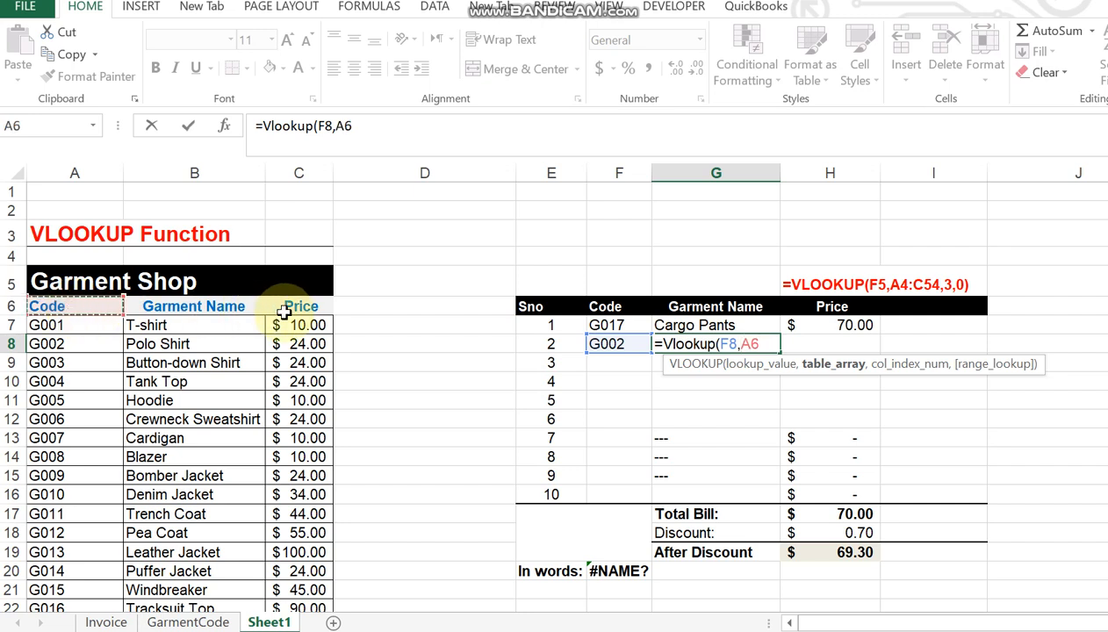
shift+click(318, 311)
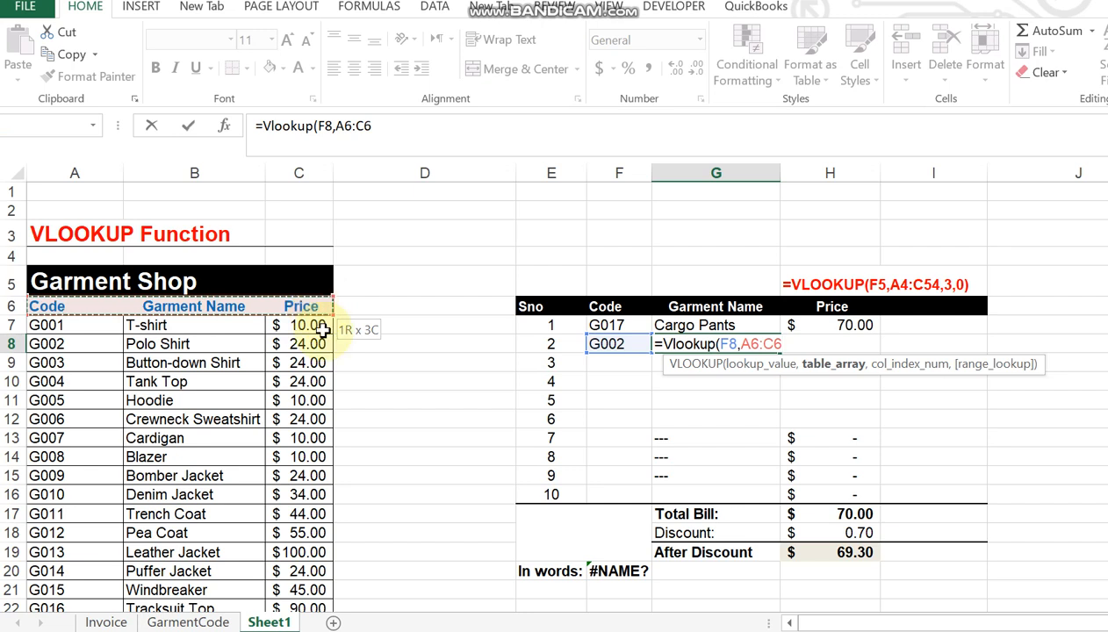
shift+click(320, 493)
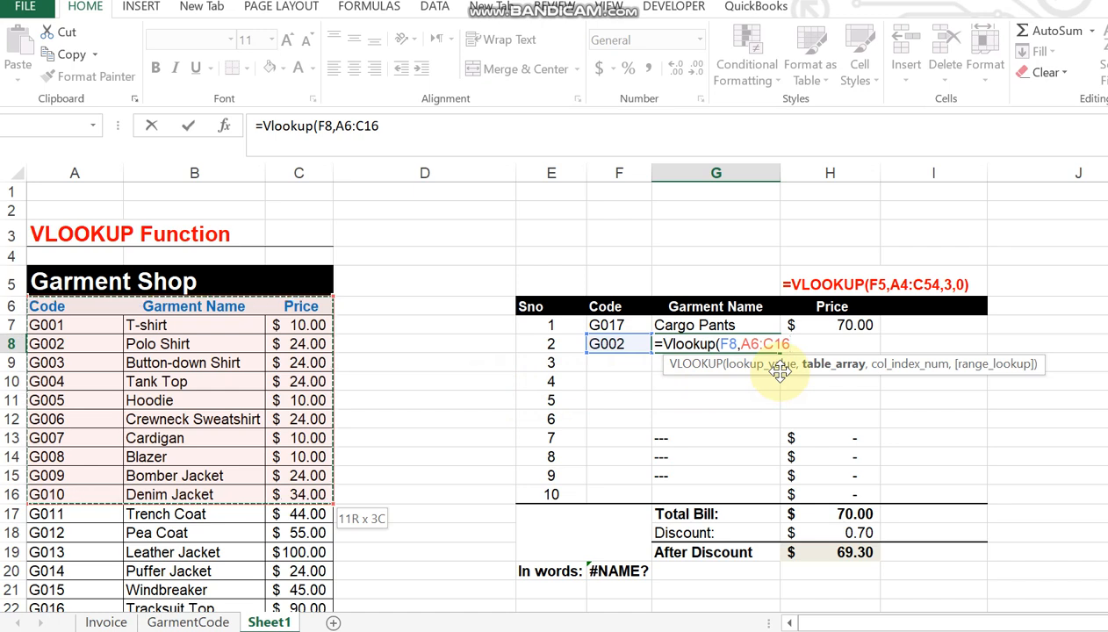
text(,)
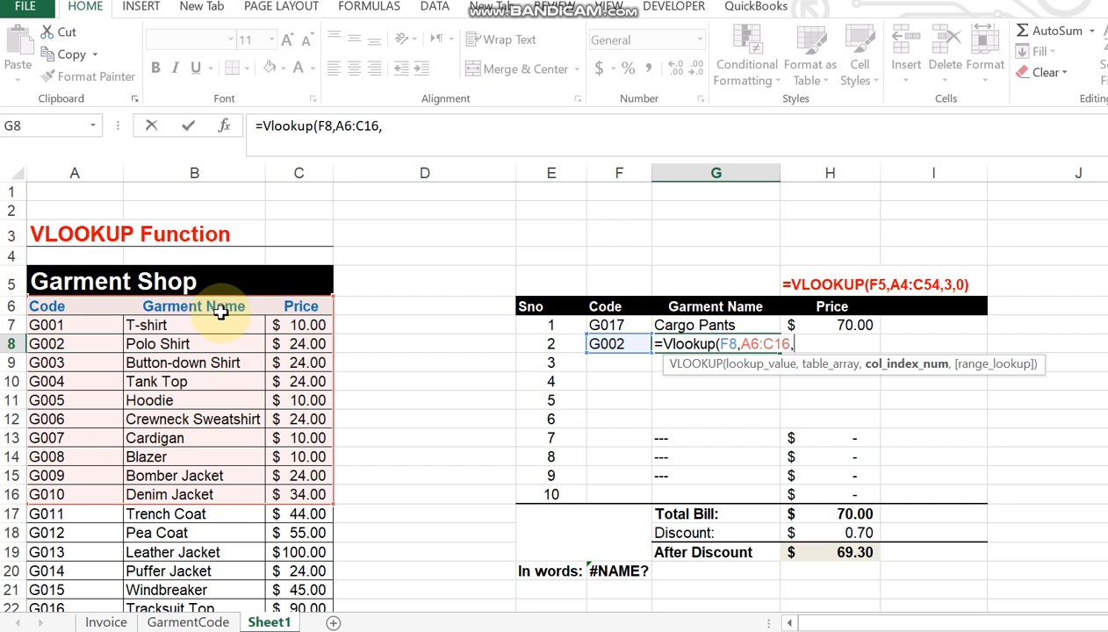
text(2)
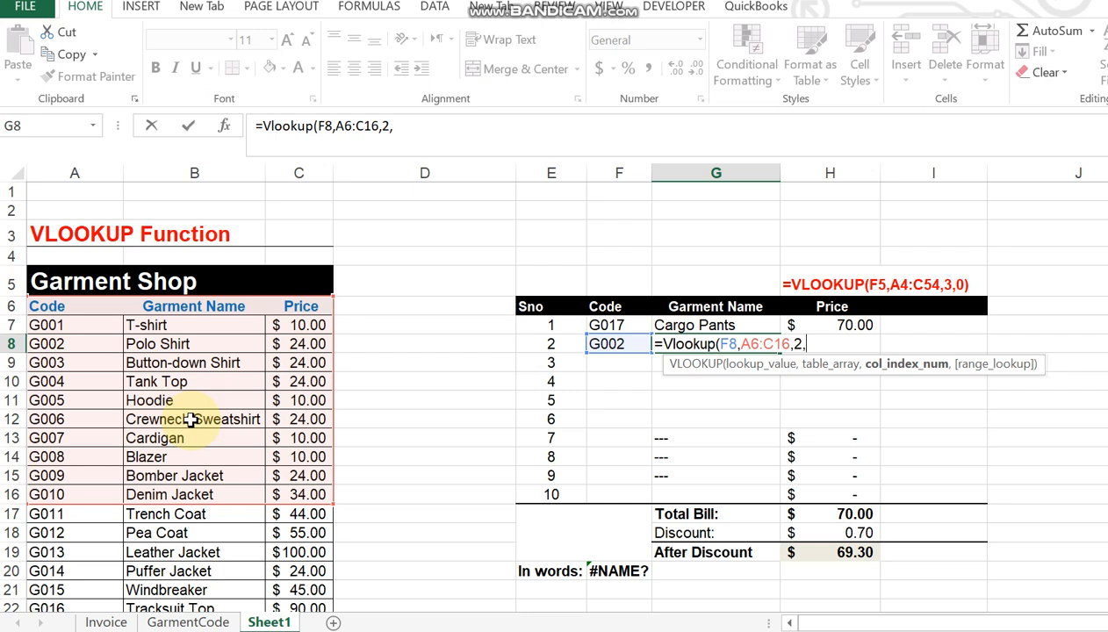
text(,)
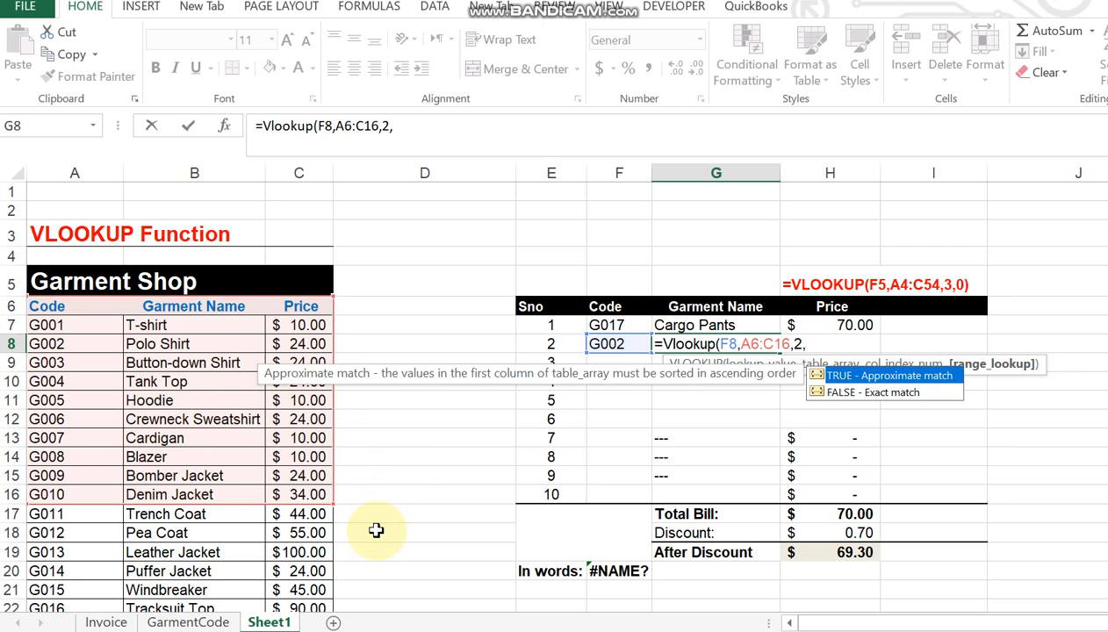
text(0))
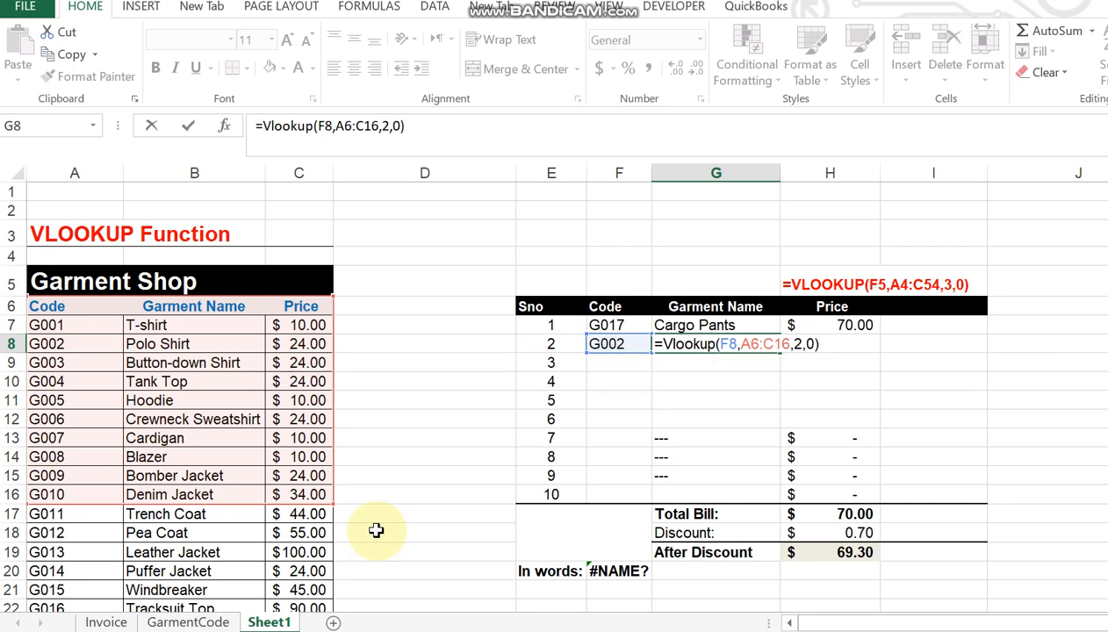
key(Return)
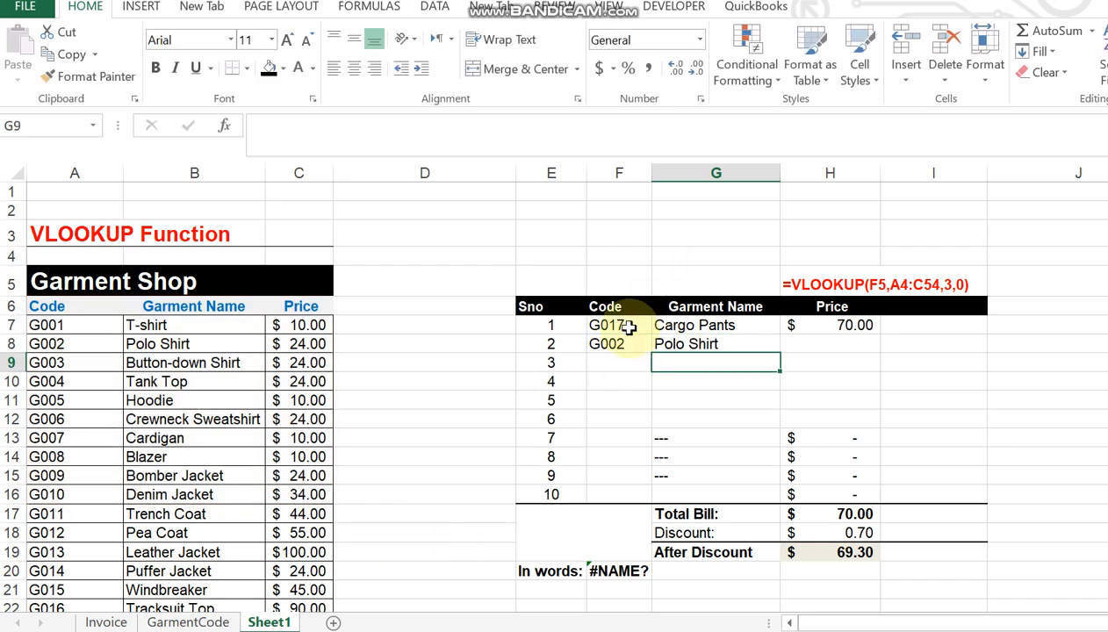
Step: Begin a VLOOKUP formula in the second line's Price cell H8, using code cell F8 as the lookup value
click(60, 347)
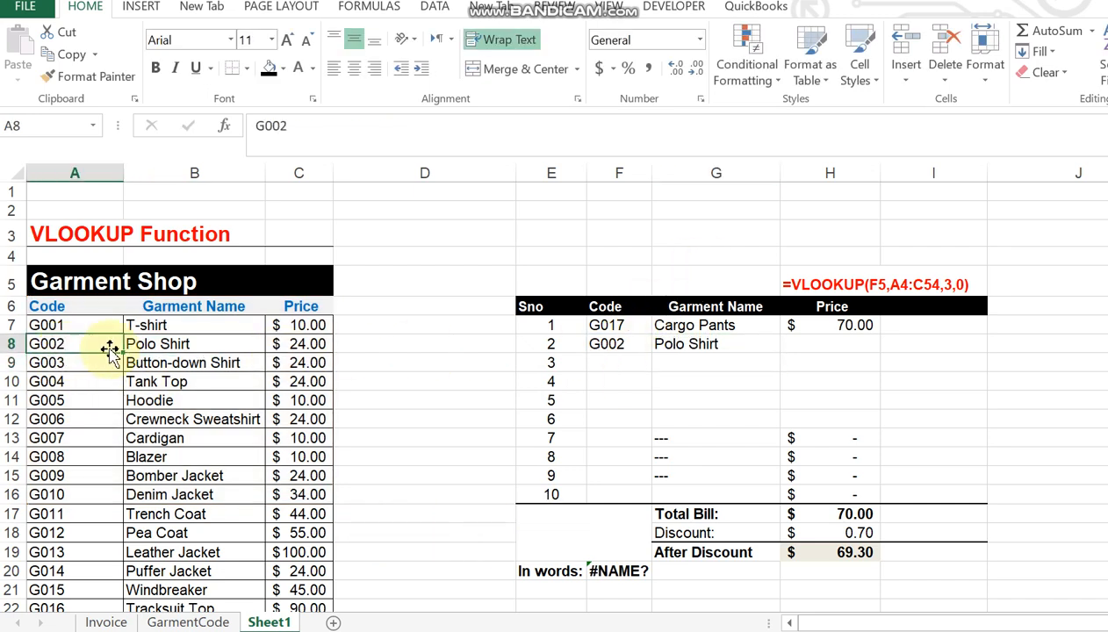
click(181, 345)
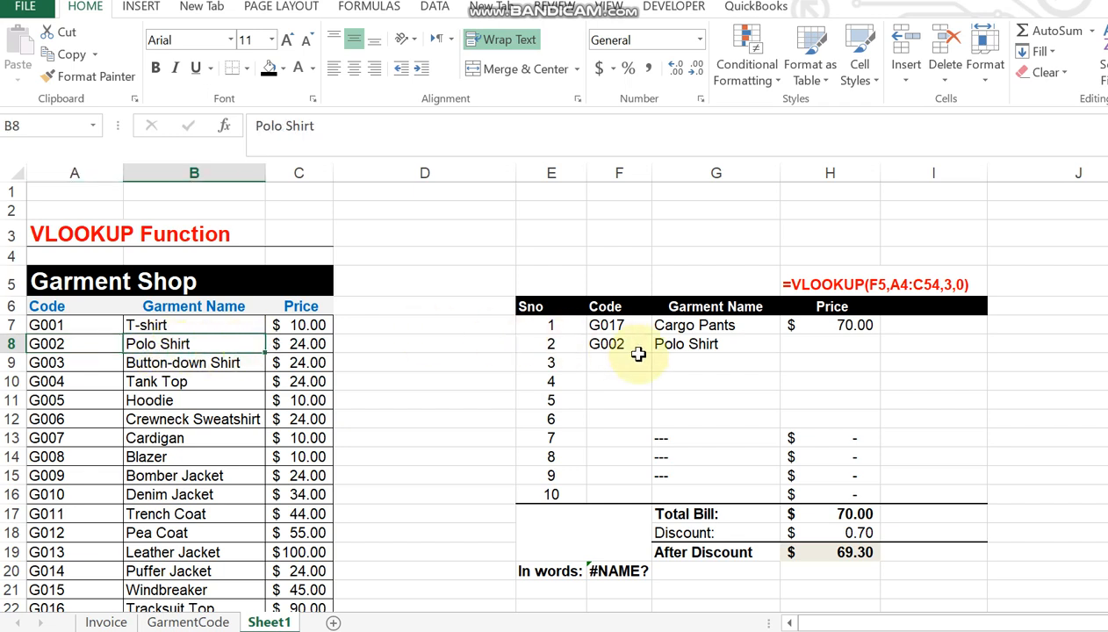
click(832, 343)
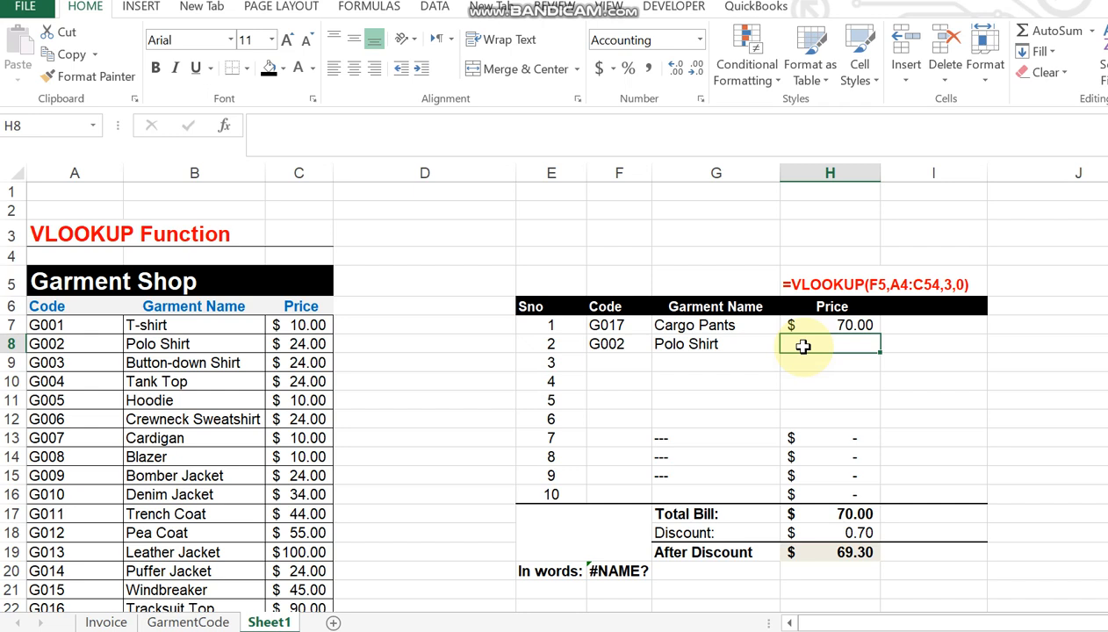
text(=)
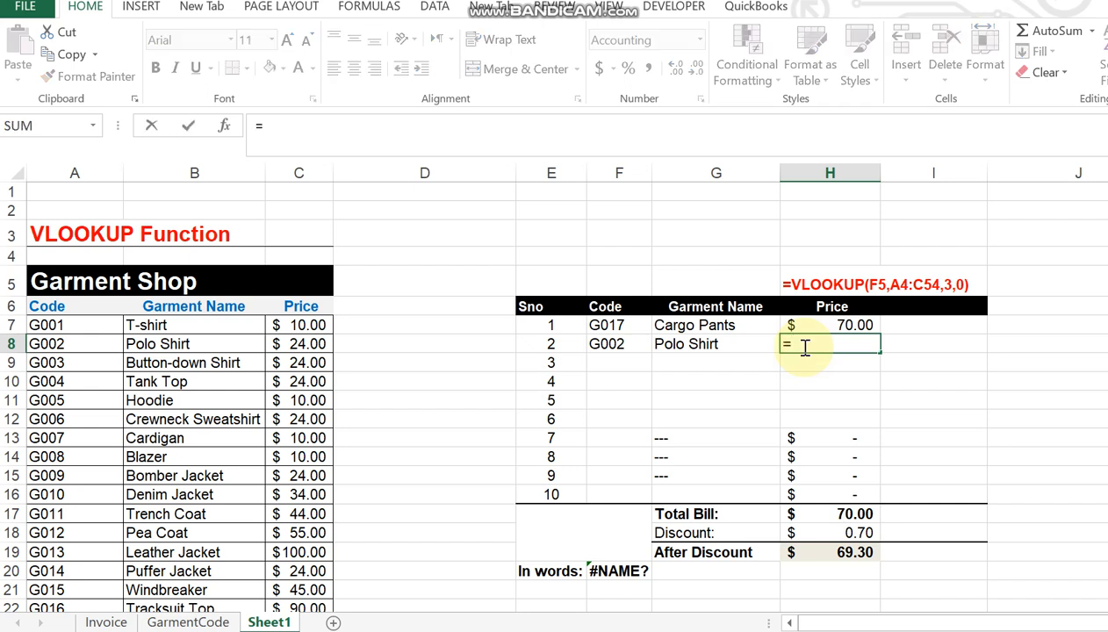
text(V)
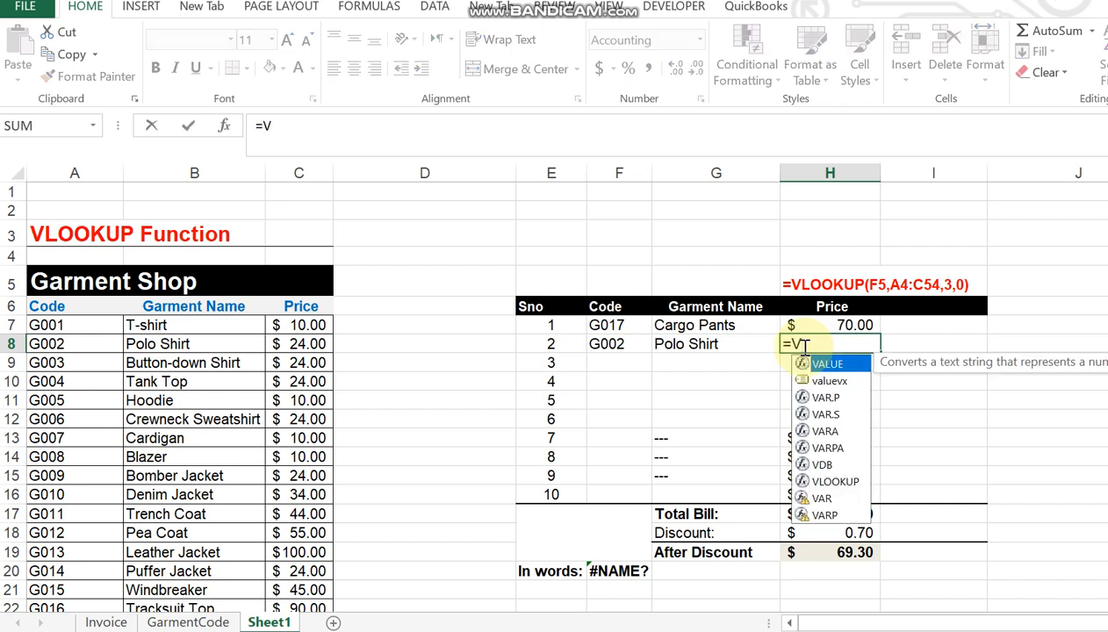
text(look)
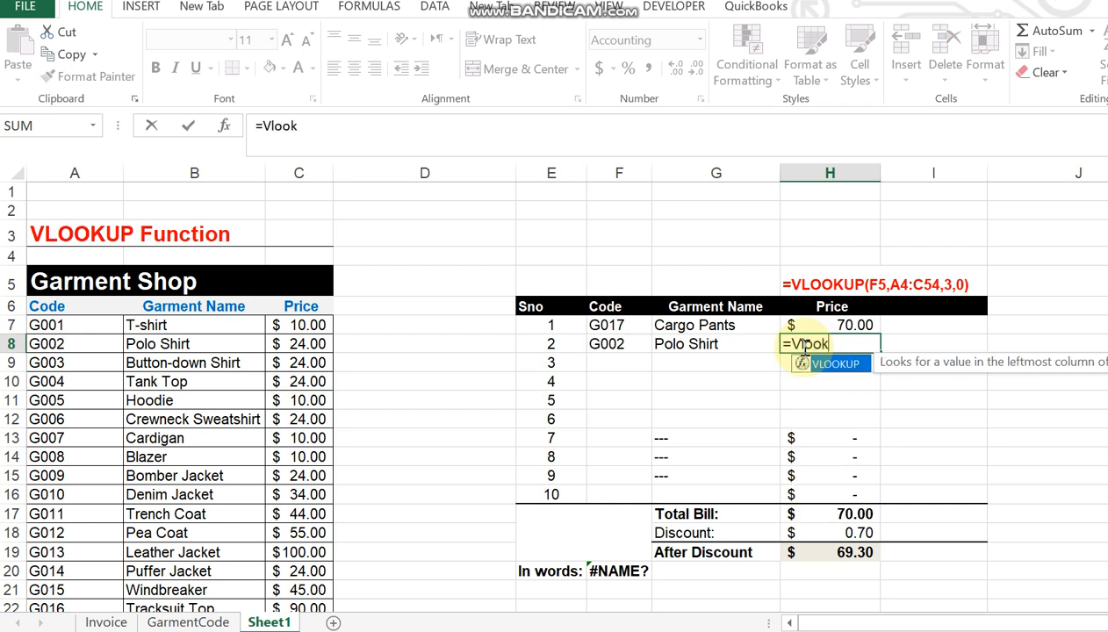
text(up()
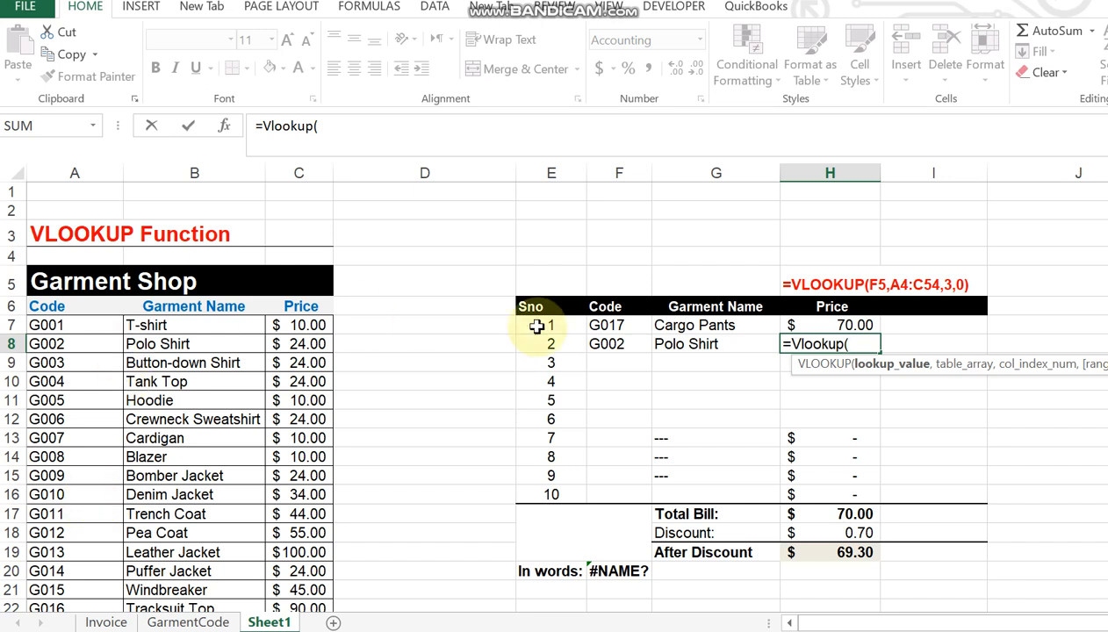
click(622, 343)
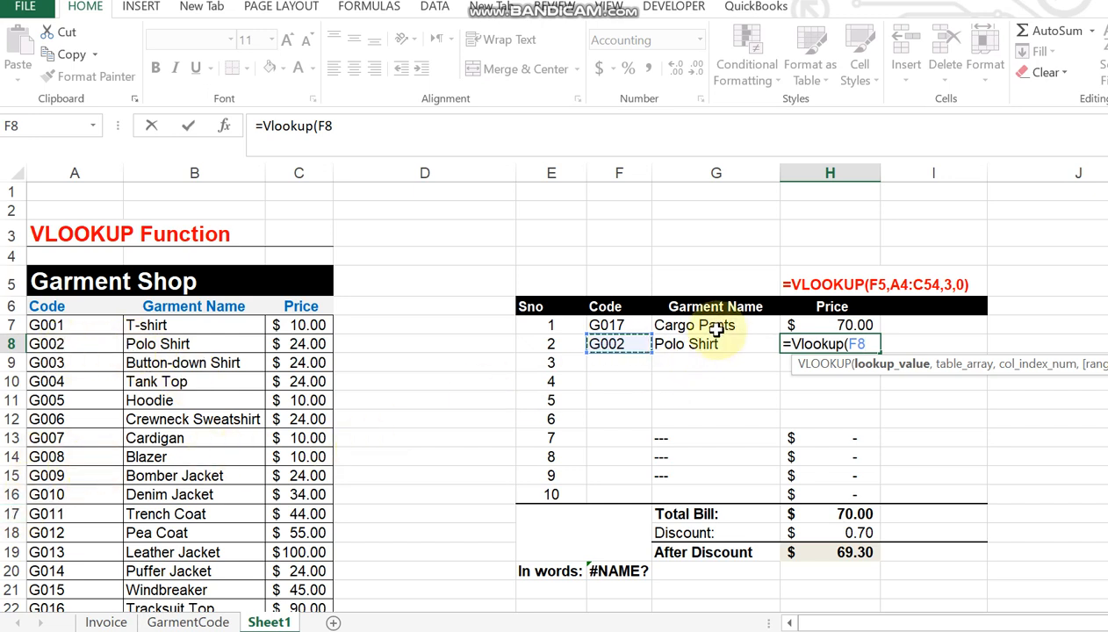
Step: Complete the H8 VLOOKUP with table range A6:C16, column index 3 and range lookup 0 for an exact match
text(,)
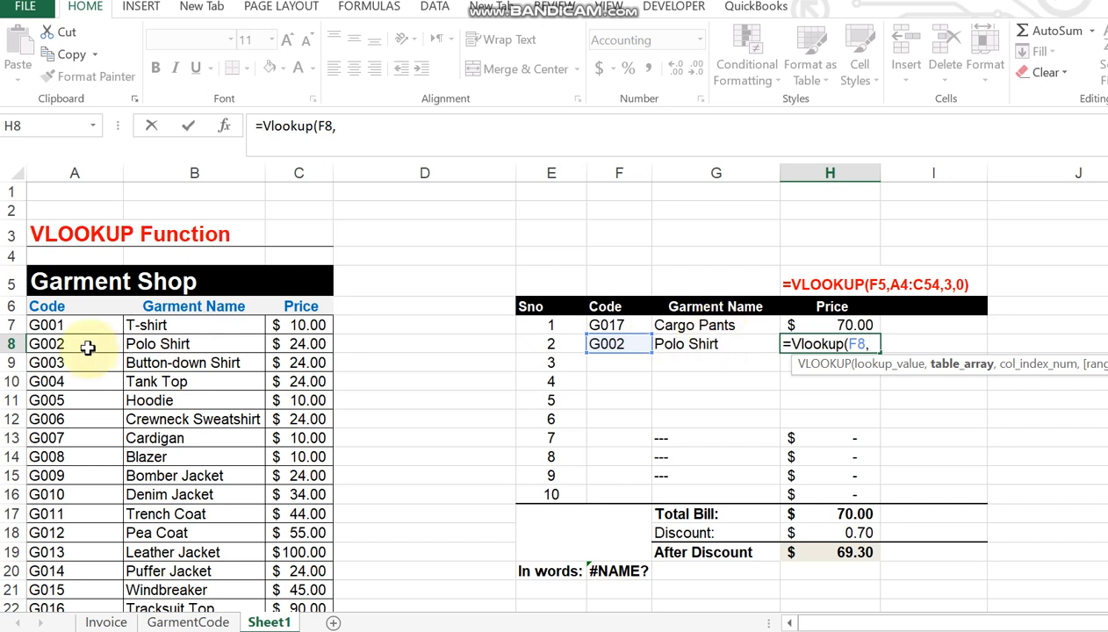
click(44, 300)
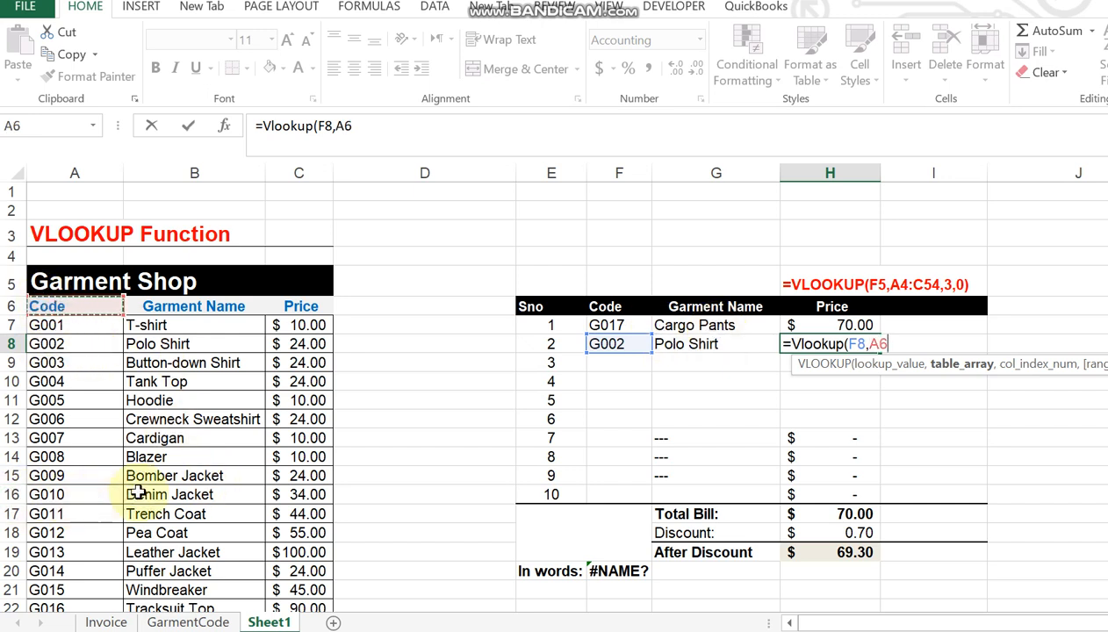
shift+click(314, 494)
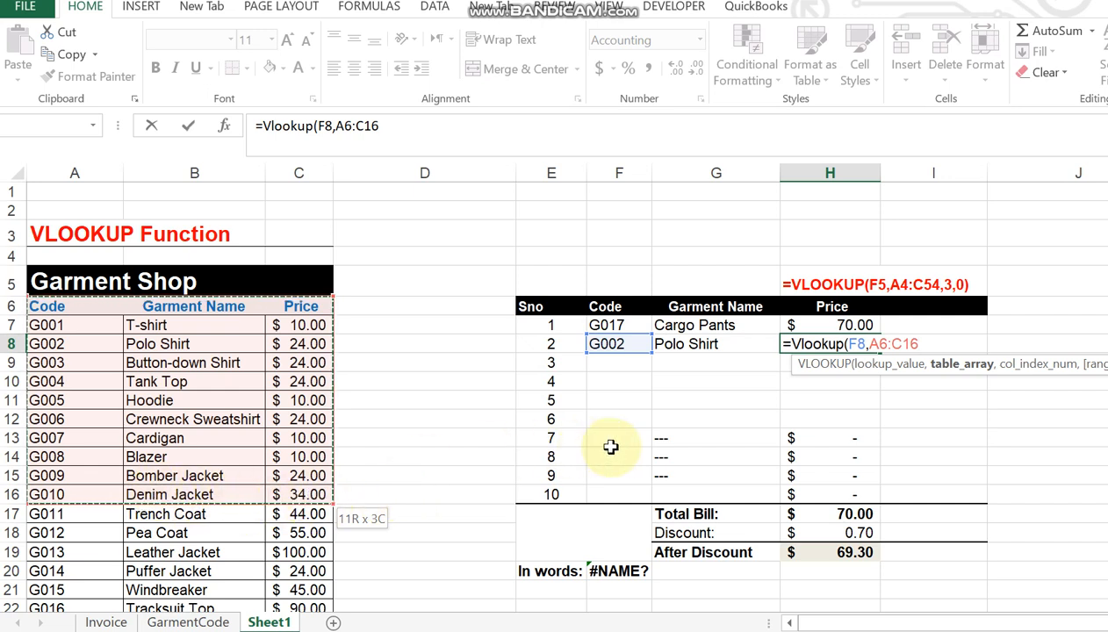
text(,)
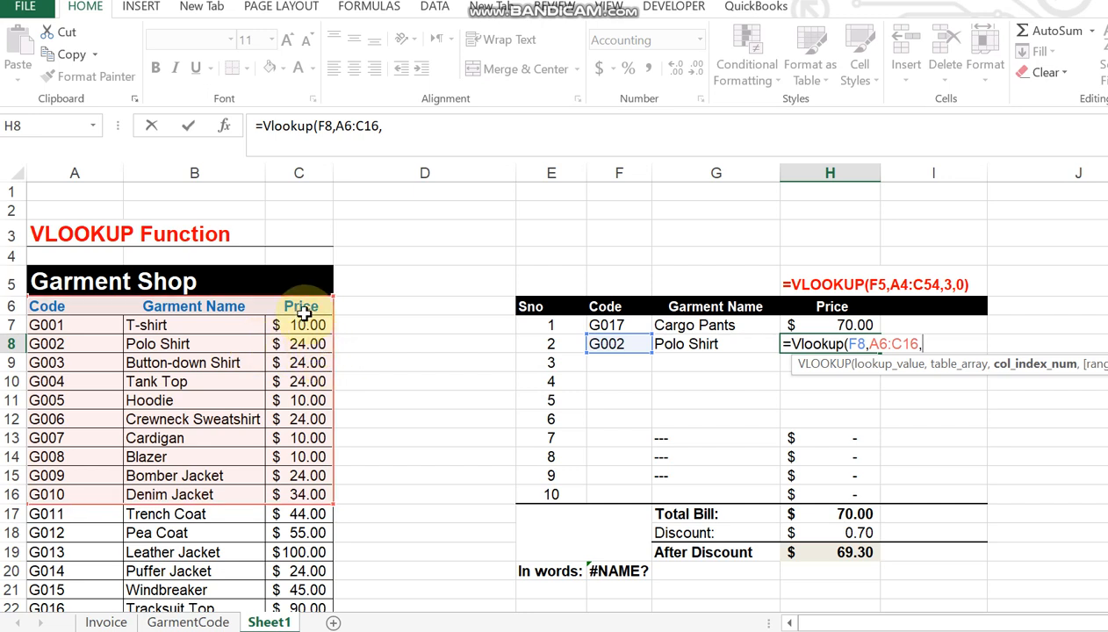
text(3,)
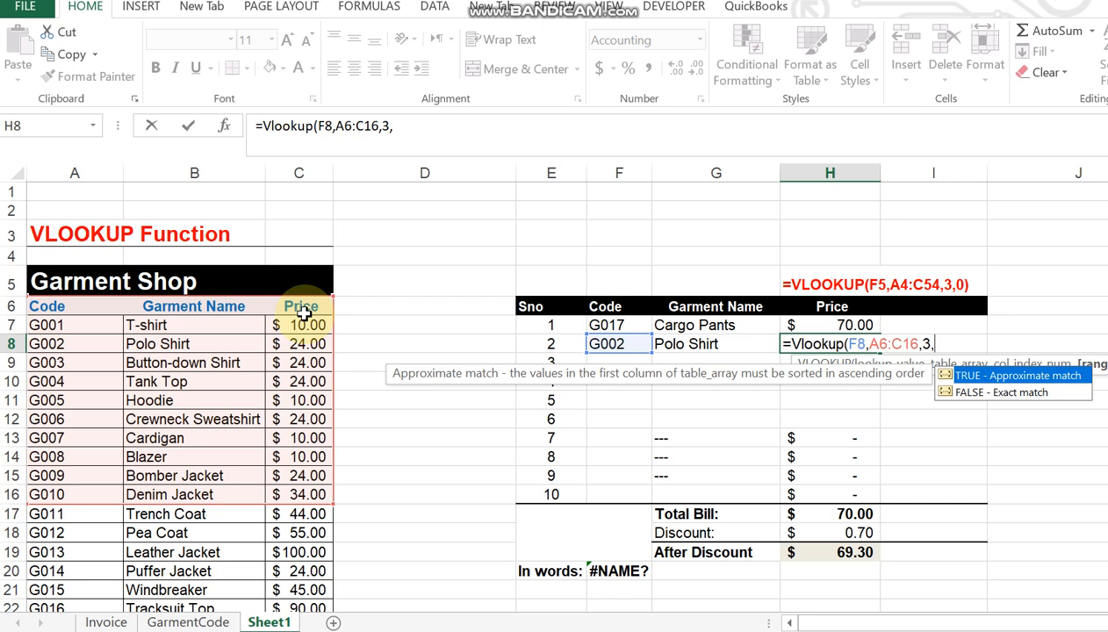
text(0))
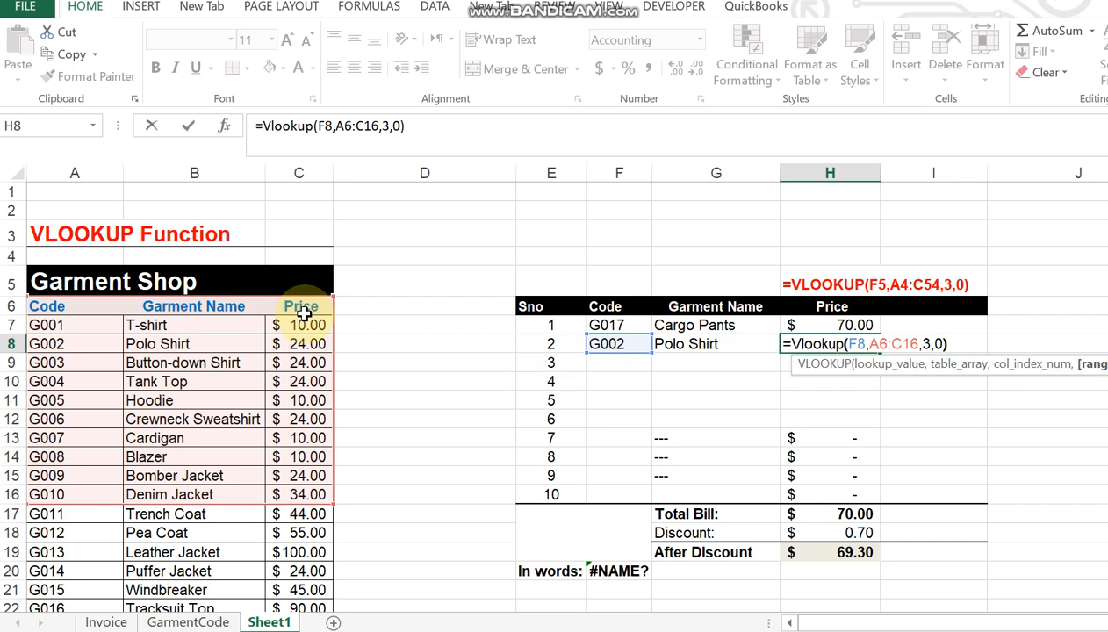
key(Return)
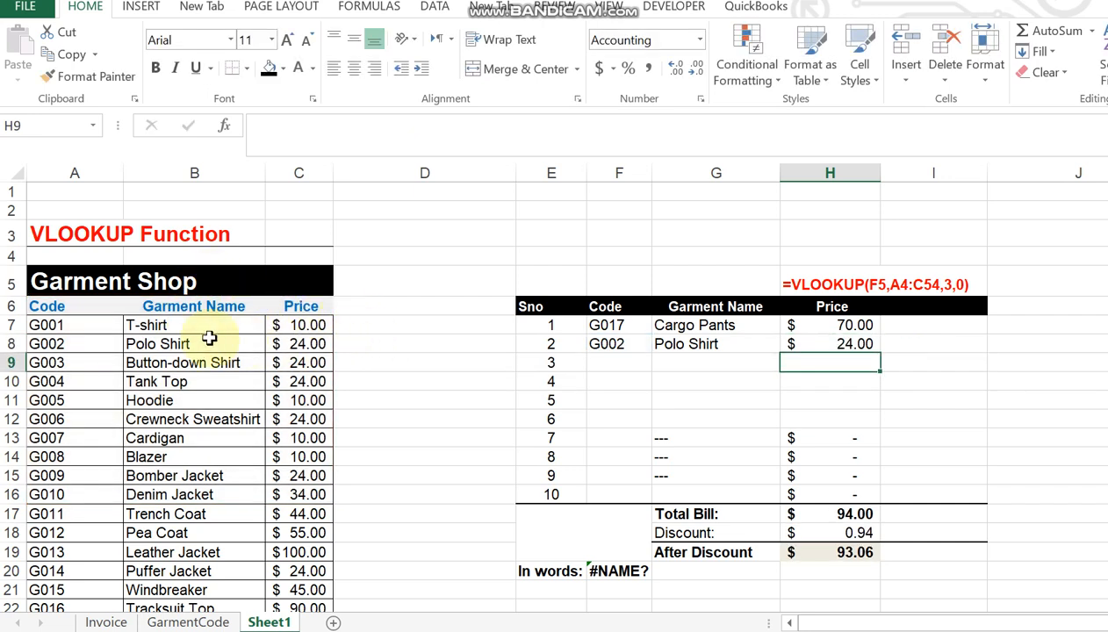
click(308, 344)
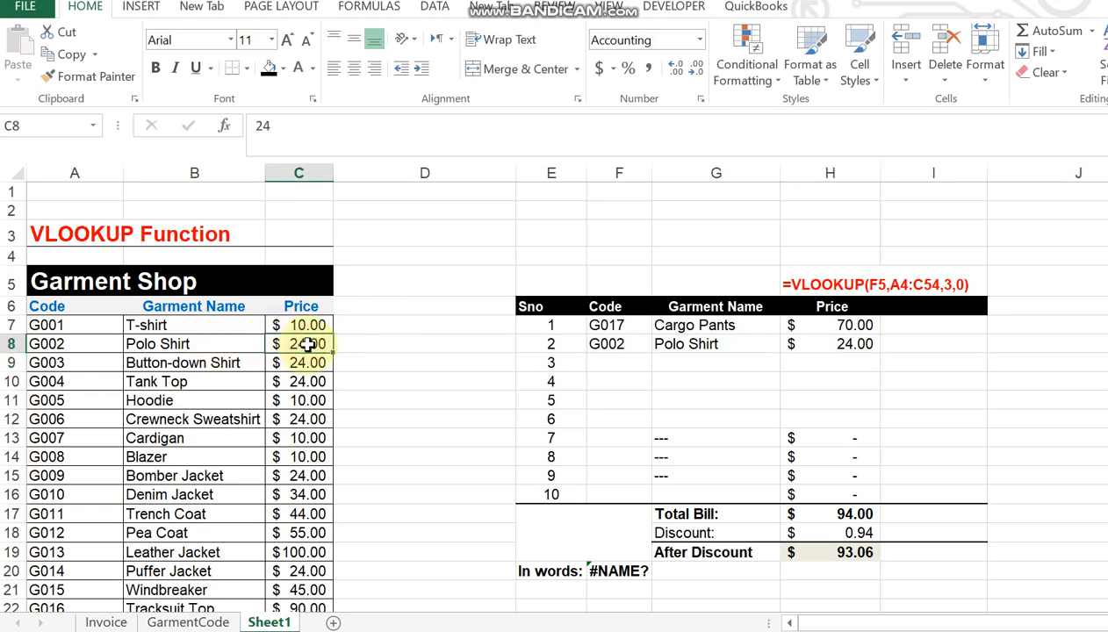
Step: Enter code G004 in cell F9, on the third line of the billing table
click(615, 346)
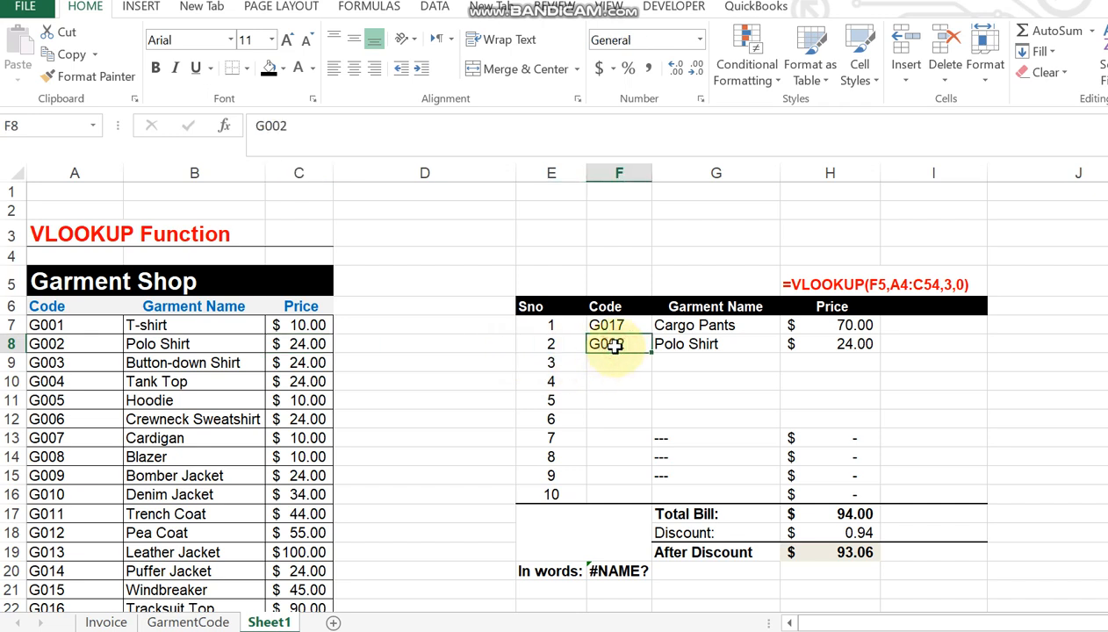
key(Down)
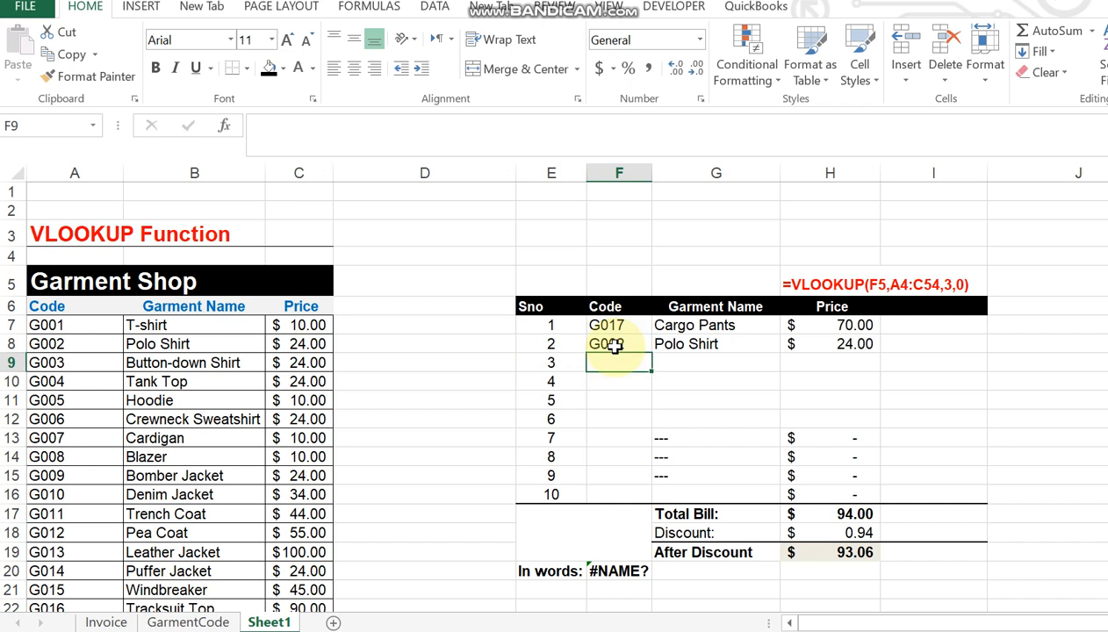
text(Goo)
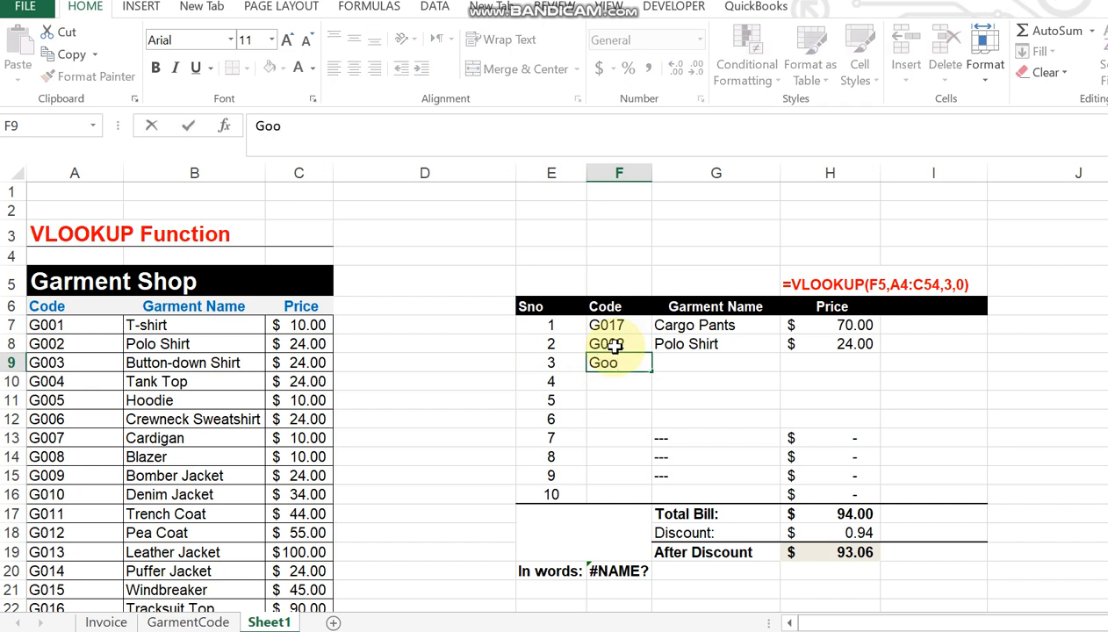
key(BackSpace)
key(BackSpace)
text(002)
key(BackSpace)
text(4)
key(Return)
Step: Copy the Garment Name formula from G8 into G9 on the third billing line
key(Up)
key(Right)
key(Left)
key(Right)
key(Up)
key(Down)
key(Up)
key(Left)
key(Right)
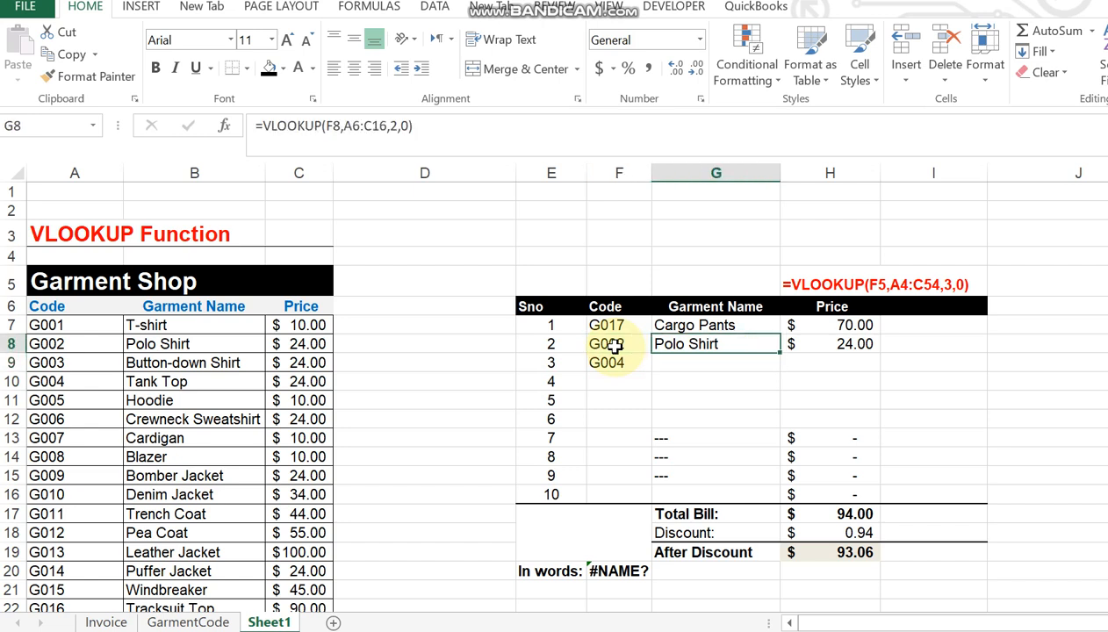
key(ctrl+c)
key(Down)
key(Return)
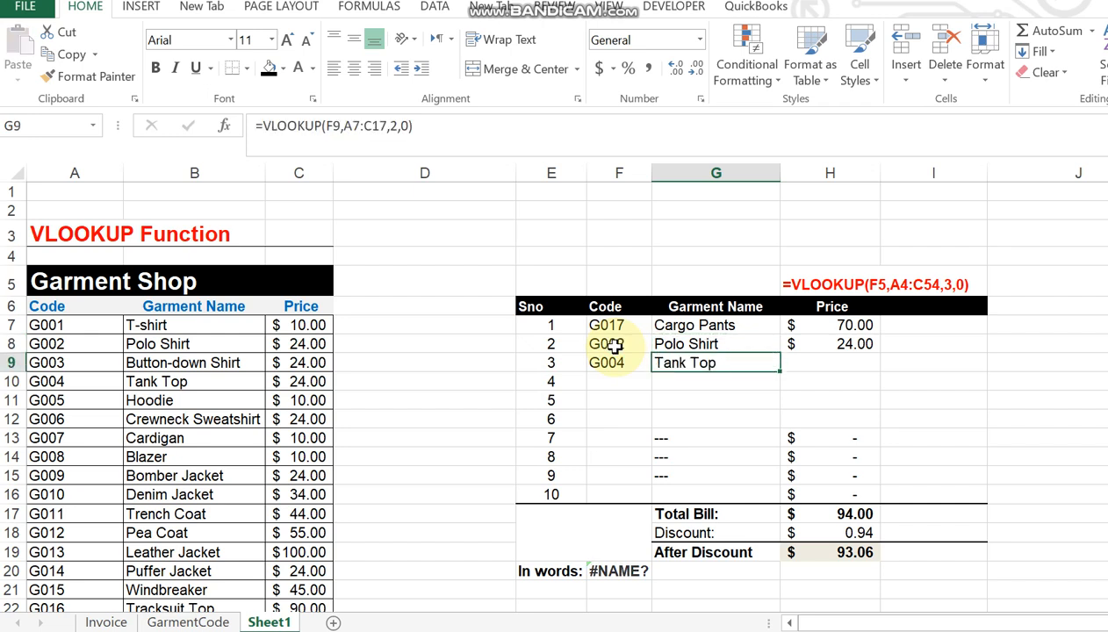
Step: Copy the Price formula from H8 into H9 on the third billing line
click(614, 344)
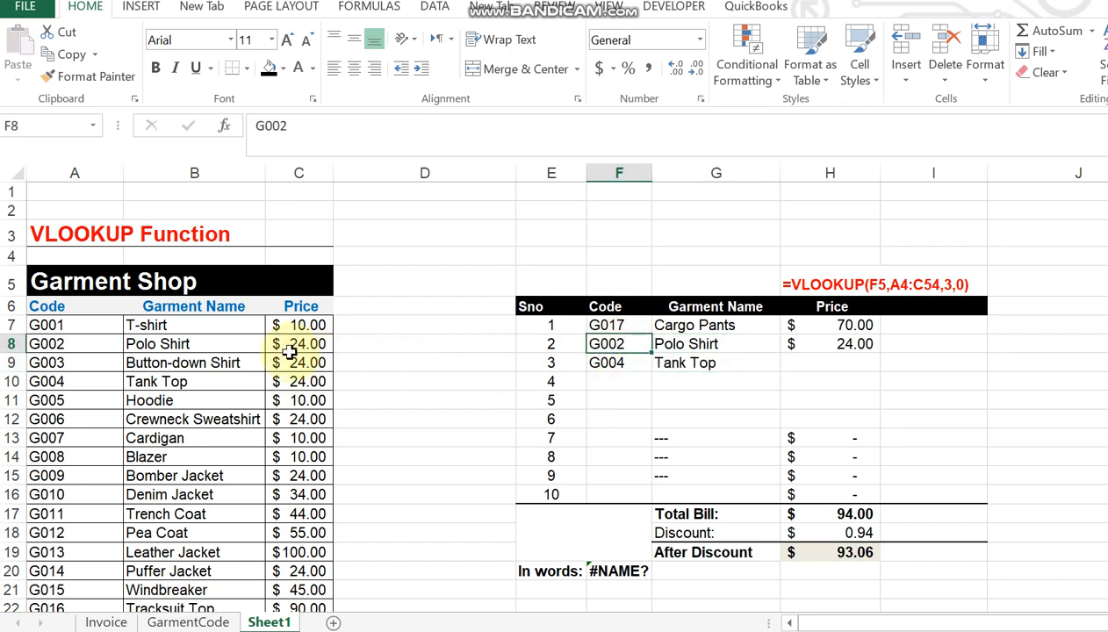
click(156, 379)
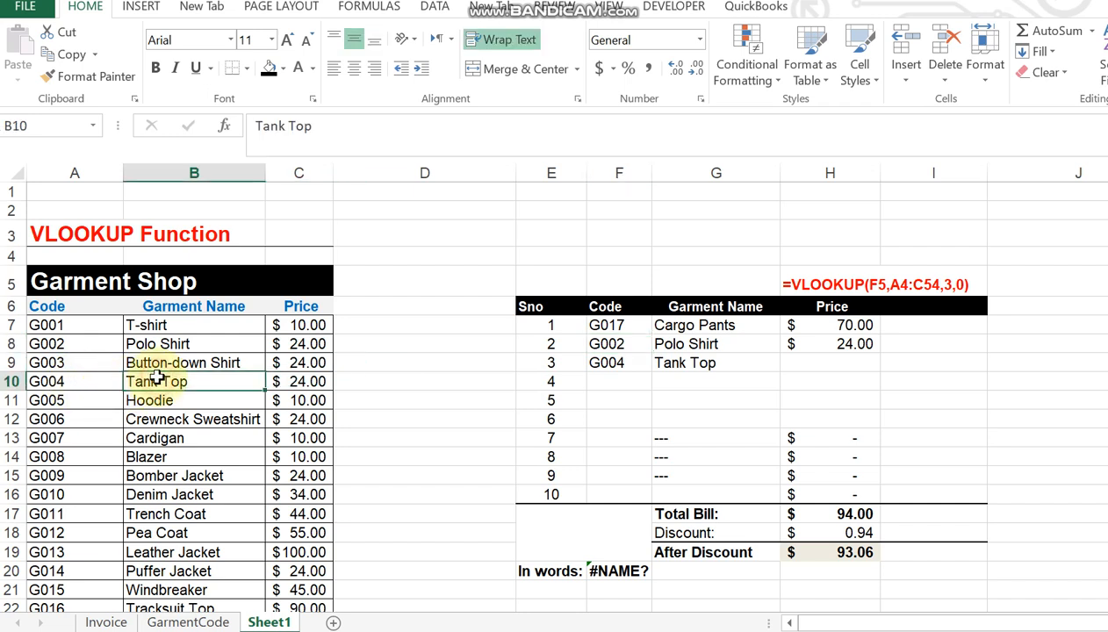
key(Right)
key(Right)
key(Right)
key(Right)
key(Right)
key(Right)
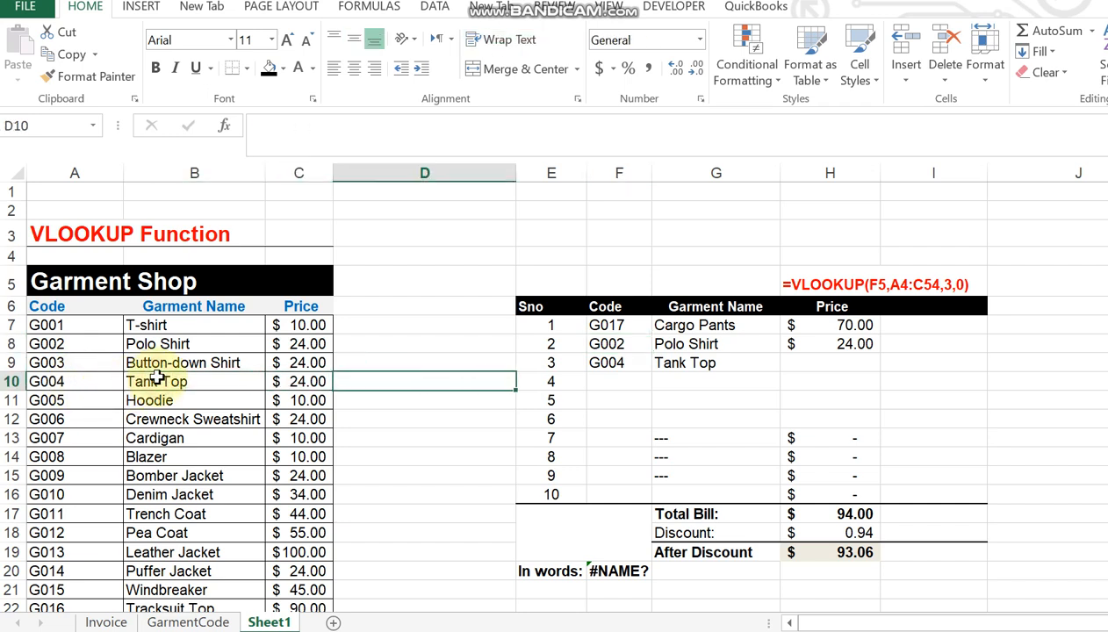
key(Up)
key(Up)
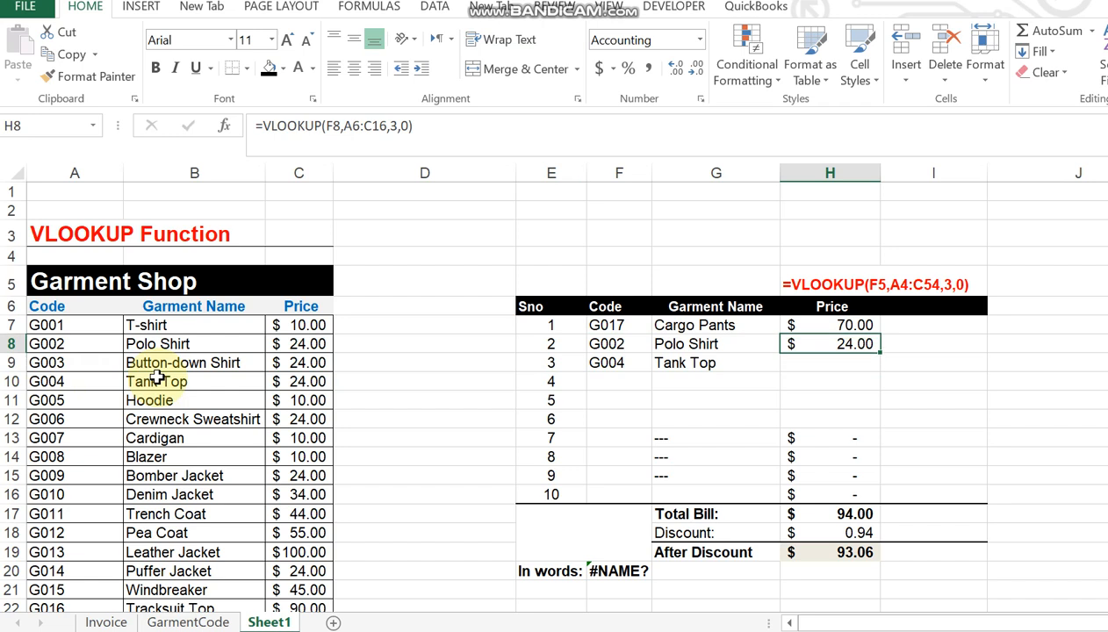
key(ctrl+c)
key(Down)
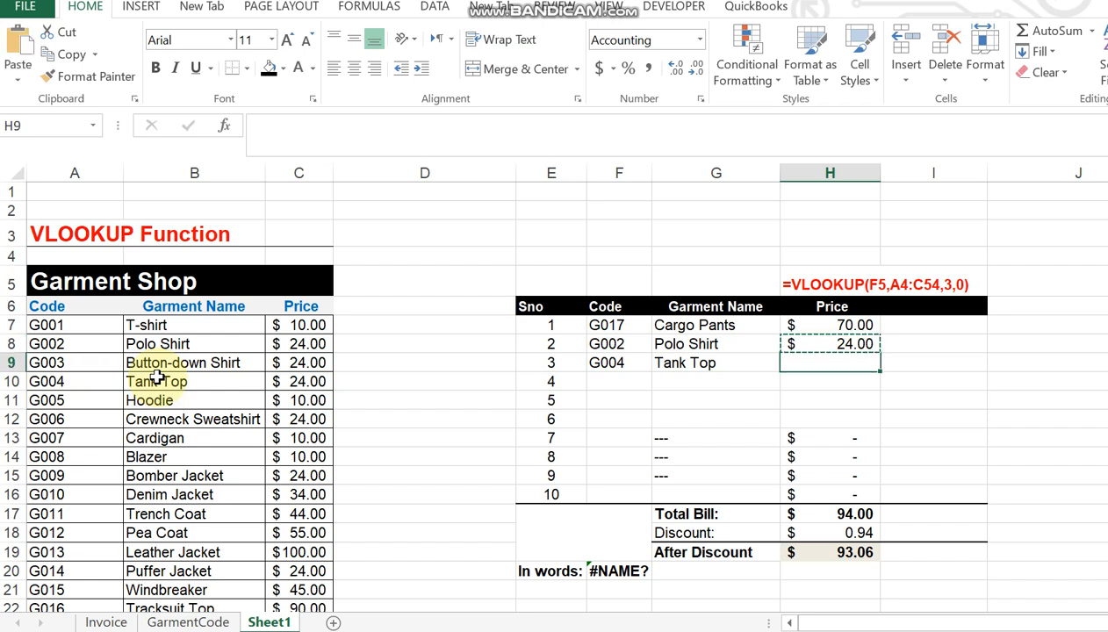
key(ctrl+v)
key(Escape)
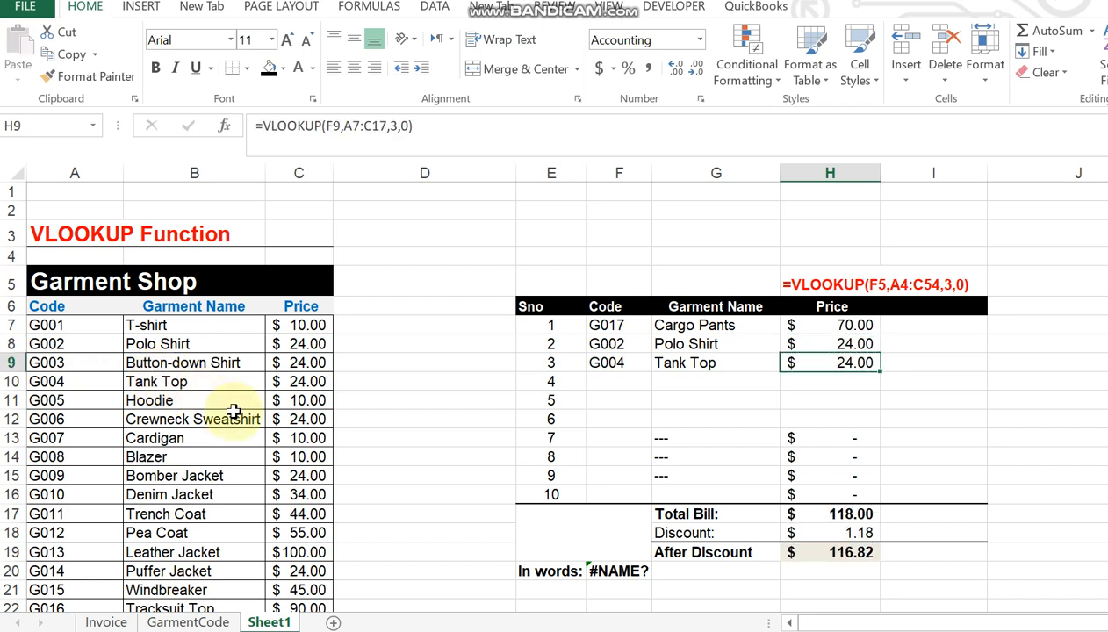
Step: Open the G9 formula for editing and compare its table range with the full extent of the Garment Shop list
click(617, 365)
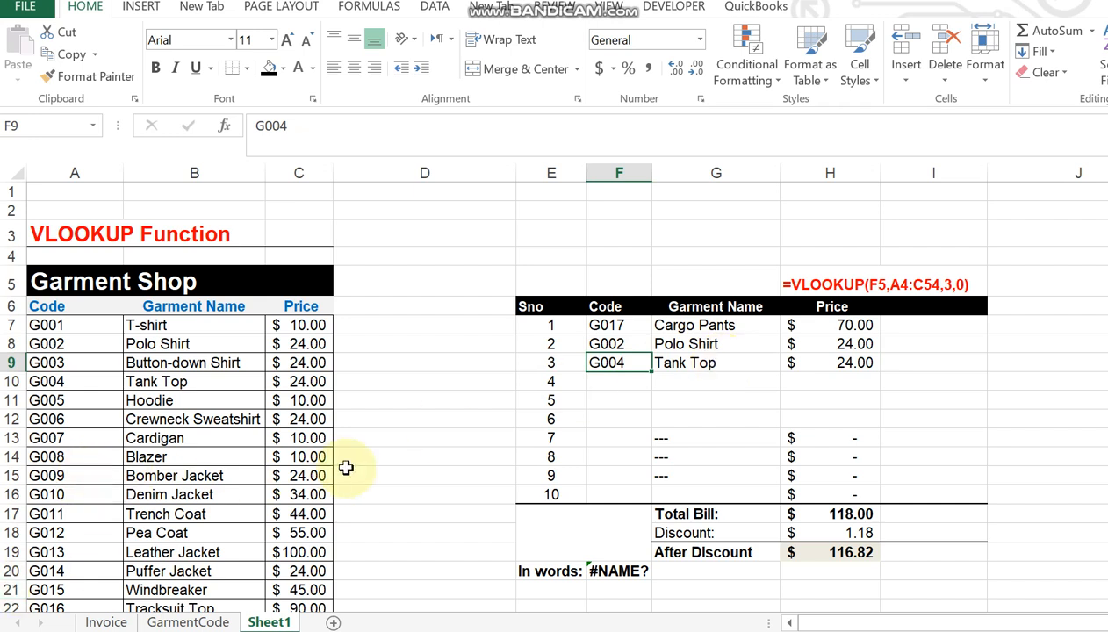
click(715, 360)
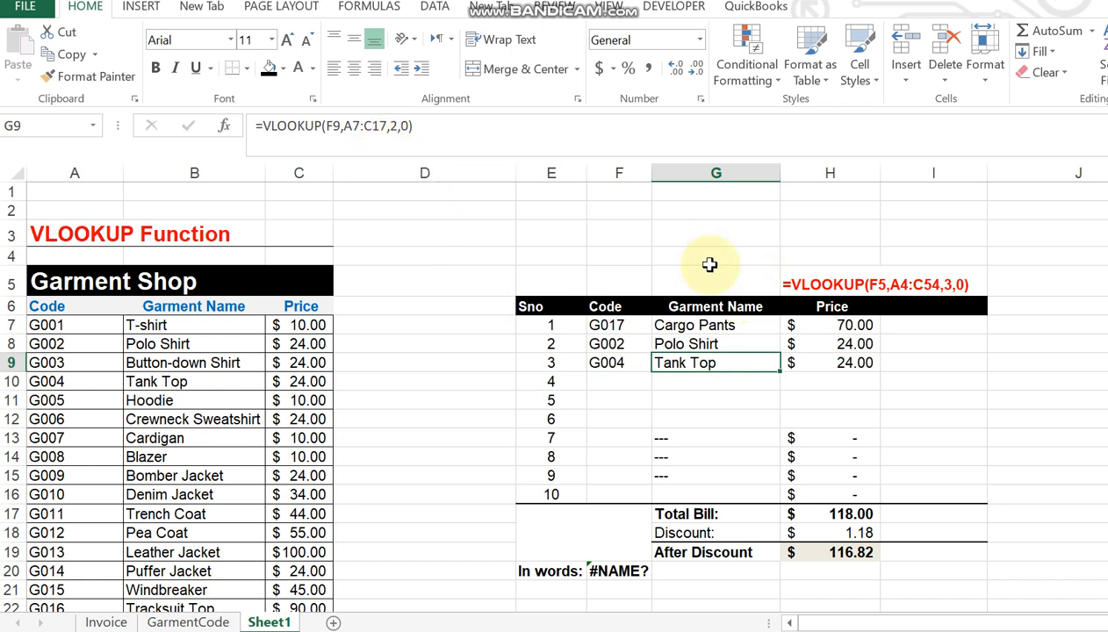
key(F2)
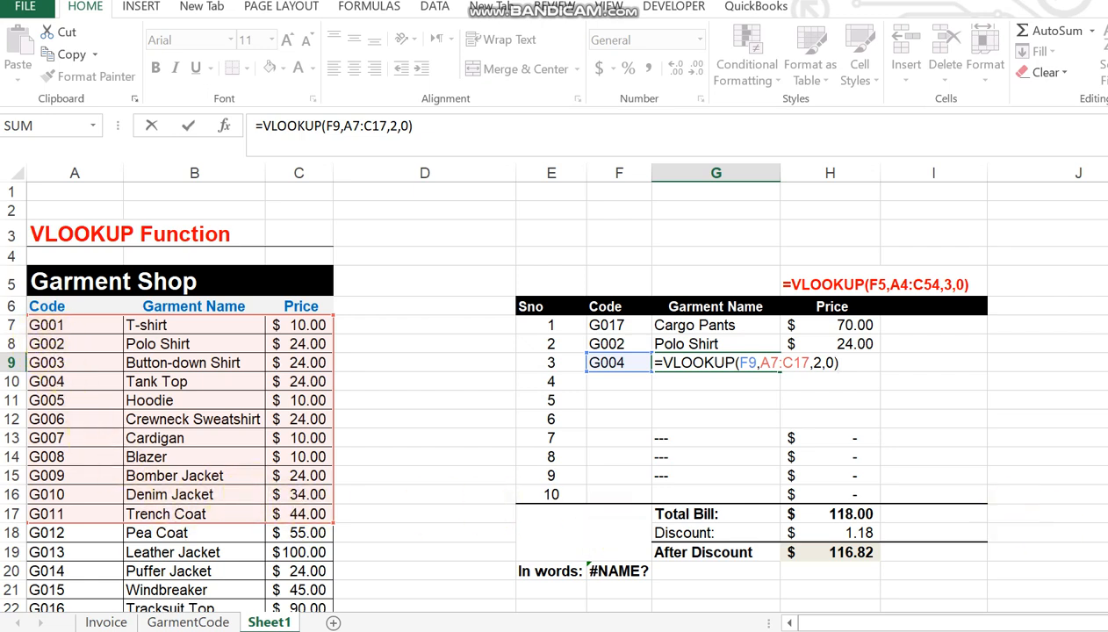
scroll(545, 395, down, 2)
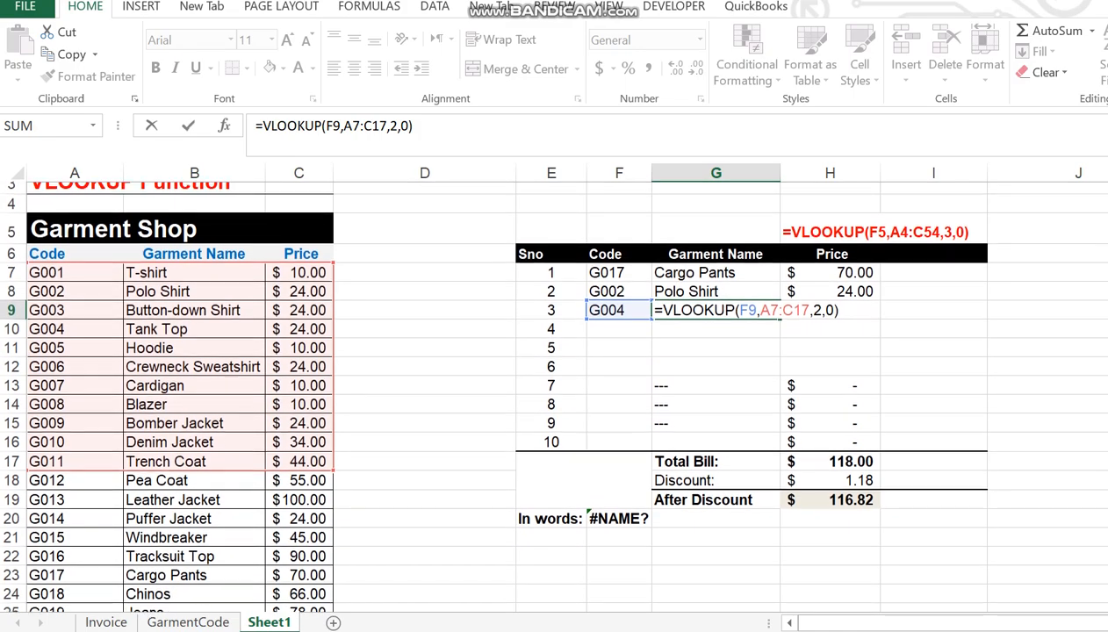
scroll(545, 395, down, 10)
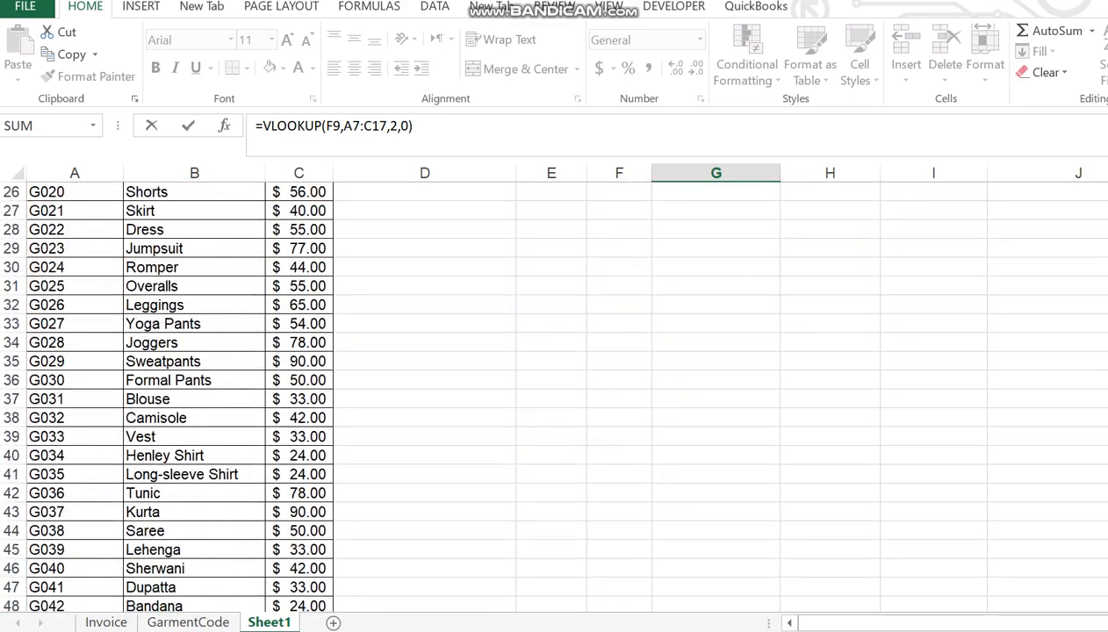
scroll(545, 396, down, 3)
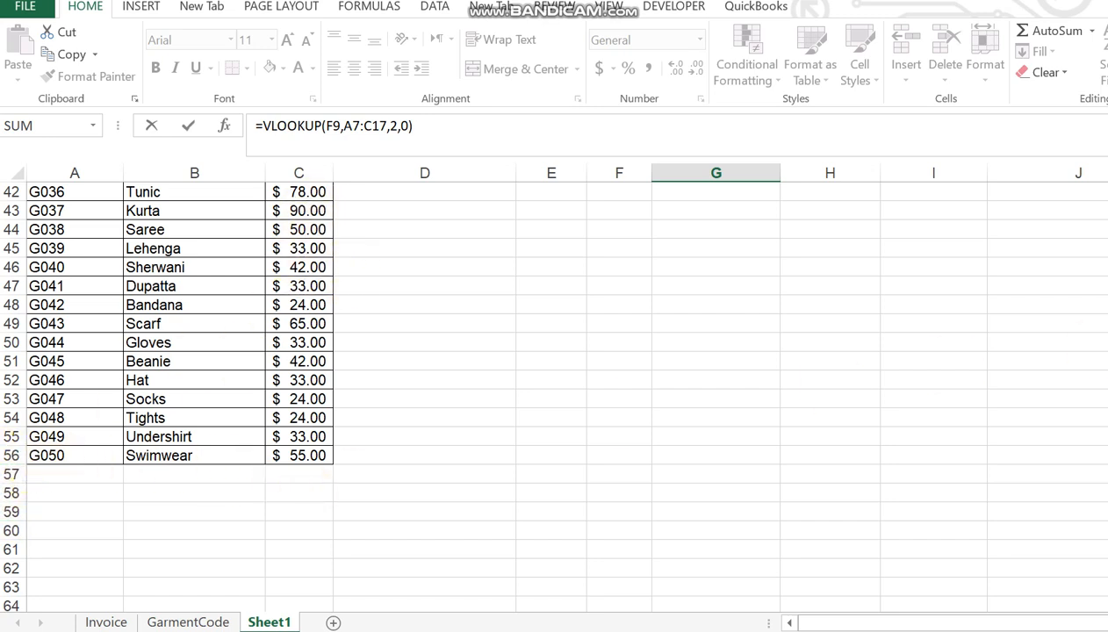
scroll(544, 395, up, 13)
scroll(545, 395, up, 1)
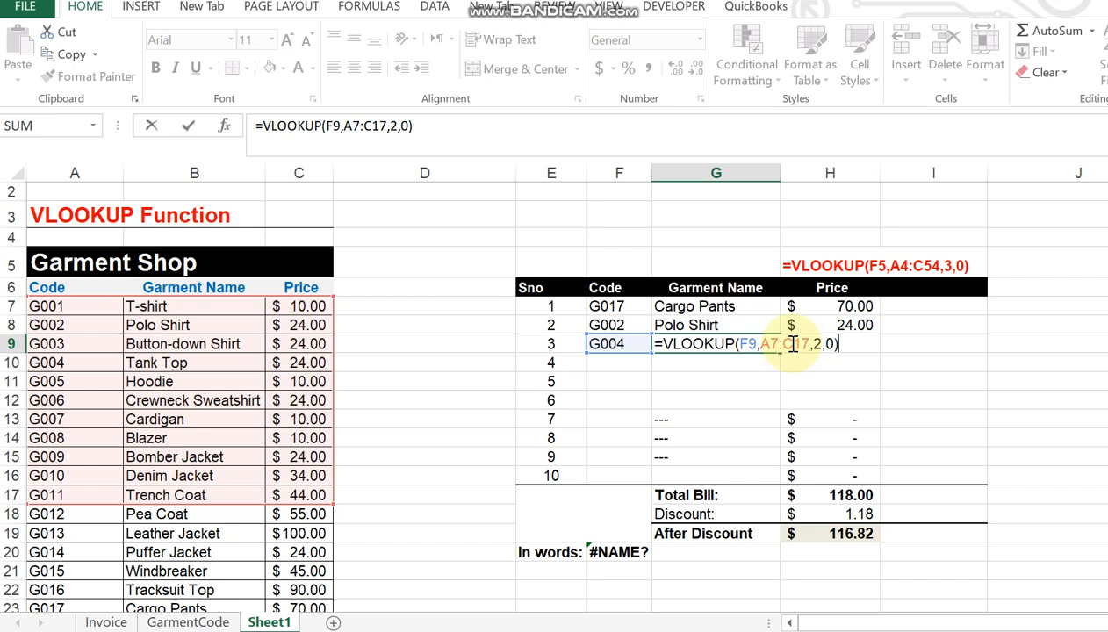
Step: Extend the table range in the G9 Garment Name formula to A7:C56 so it covers the whole Garment Shop list
click(795, 344)
key(shift+Left)
key(shift+Right)
key(shift+Right)
key(shift+Right)
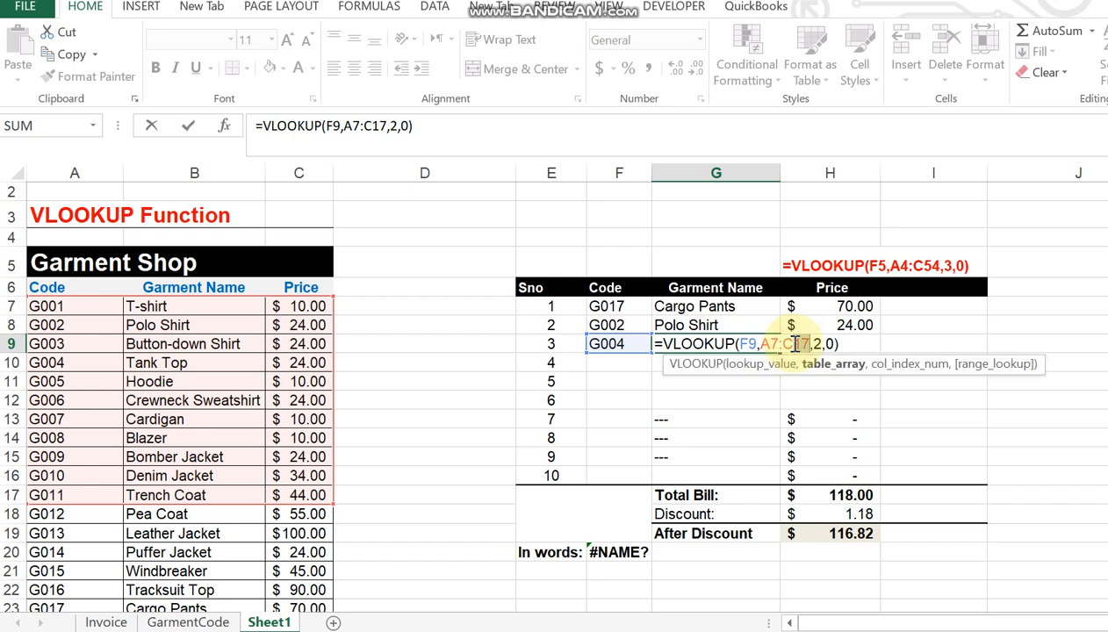
text(56)
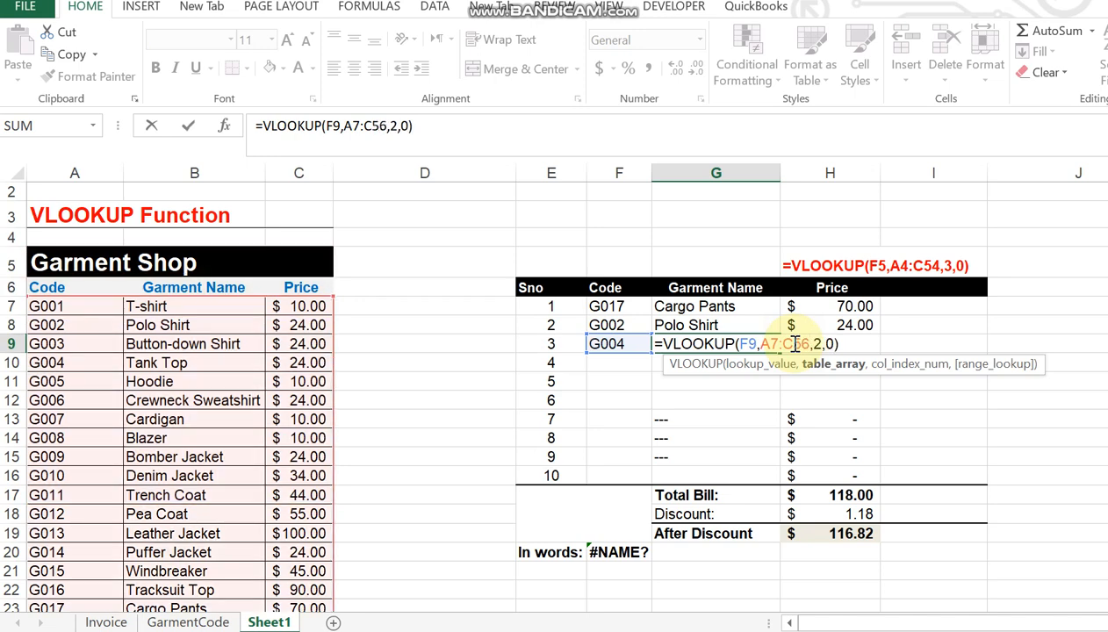
key(Return)
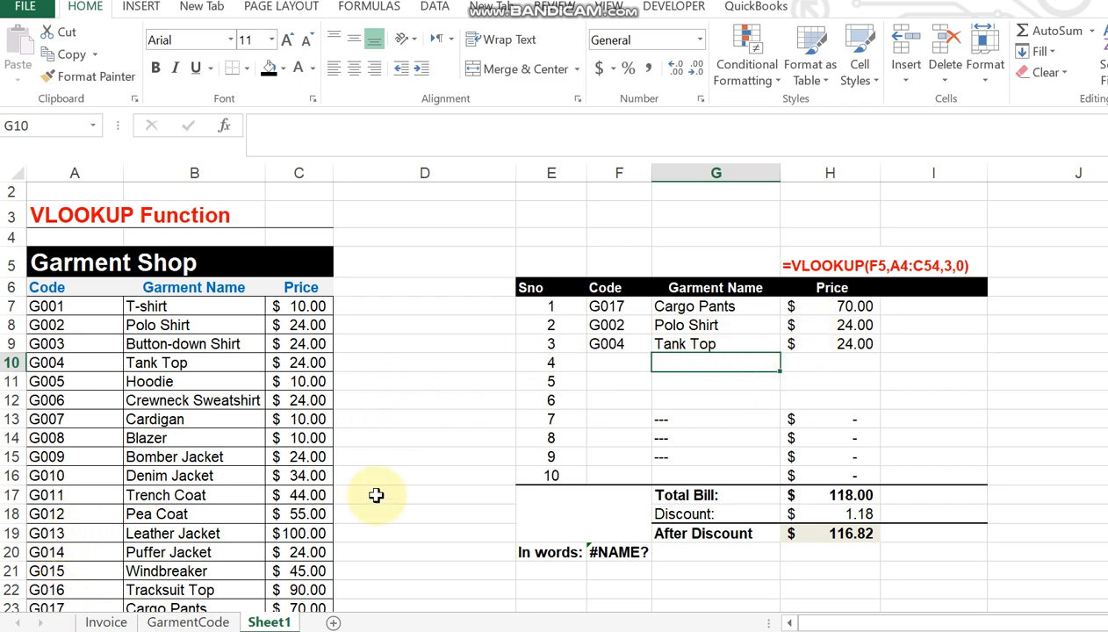
Step: Enter code G0017 in cell F10, on the fourth line of the billing table
click(614, 356)
text(G0017)
key(Return)
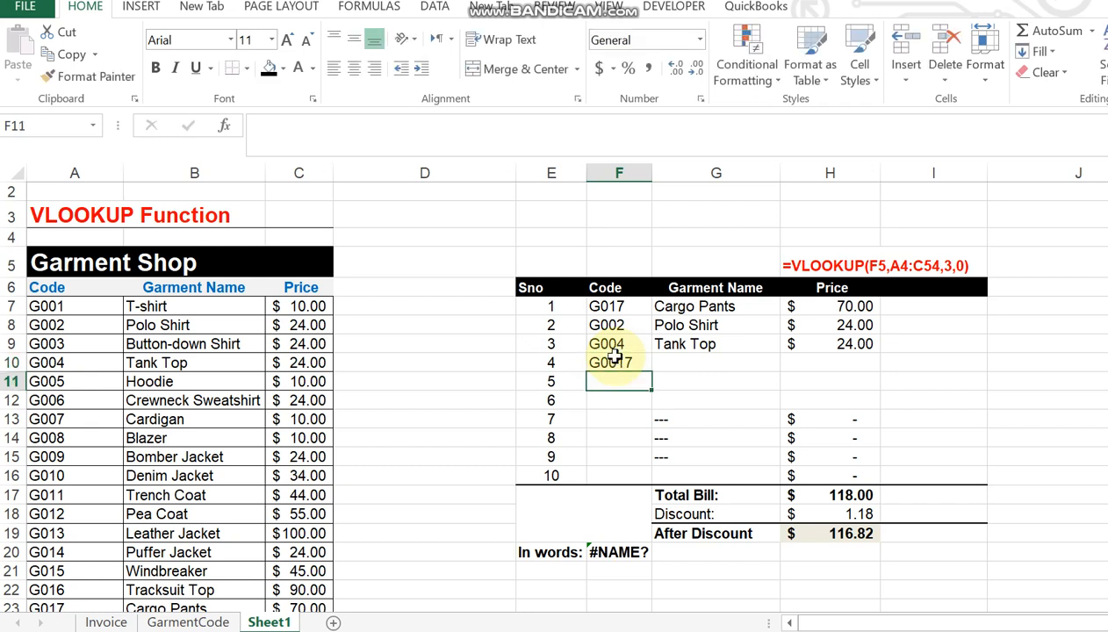
Step: Copy the Garment Name and Price formulas from G9:H9 into G10:H10 on the fourth billing line
key(Up)
key(Right)
key(Up)
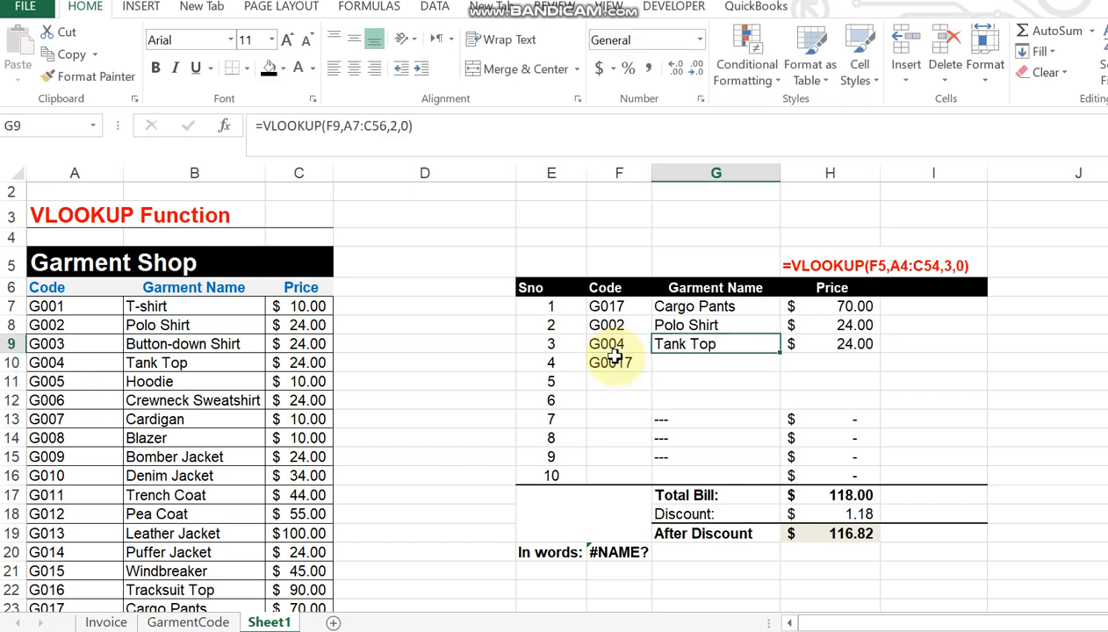
key(shift+Right)
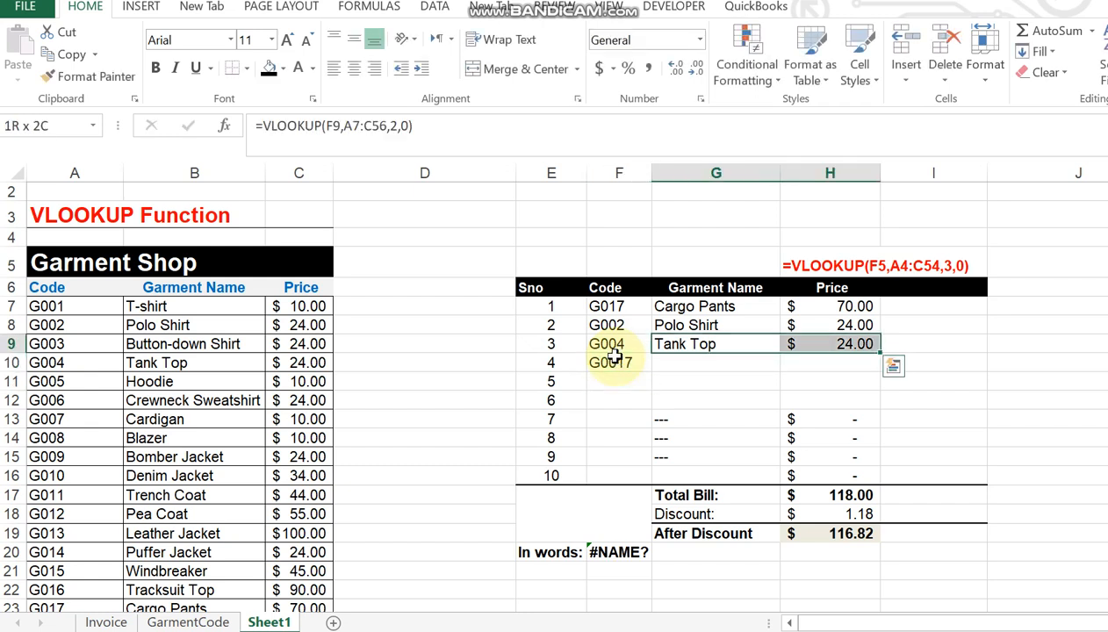
key(ctrl+c)
key(Down)
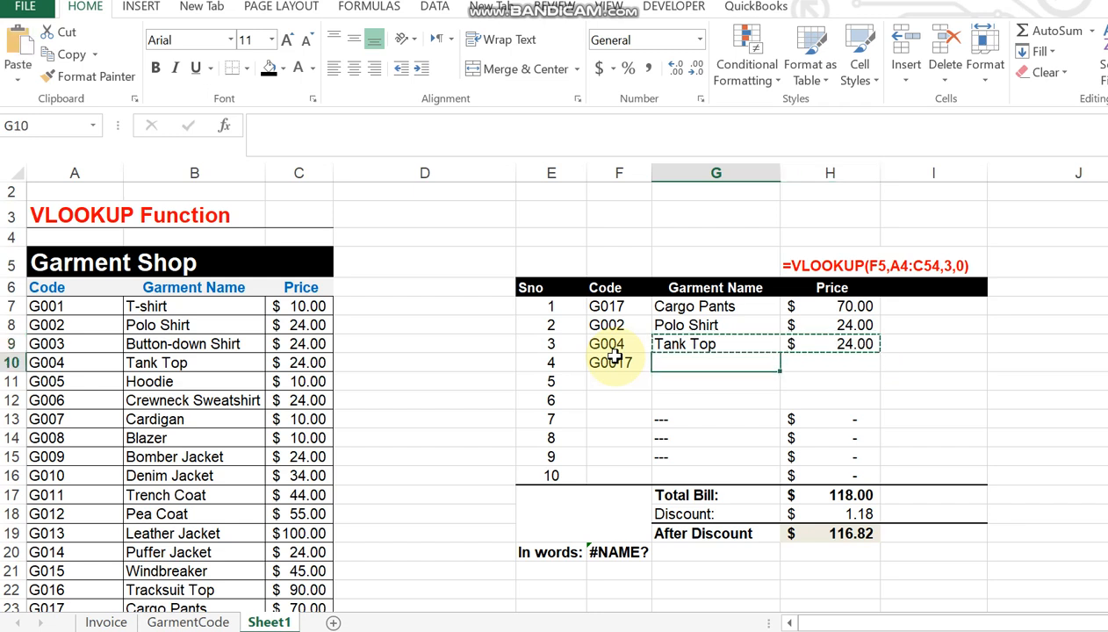
key(ctrl+v)
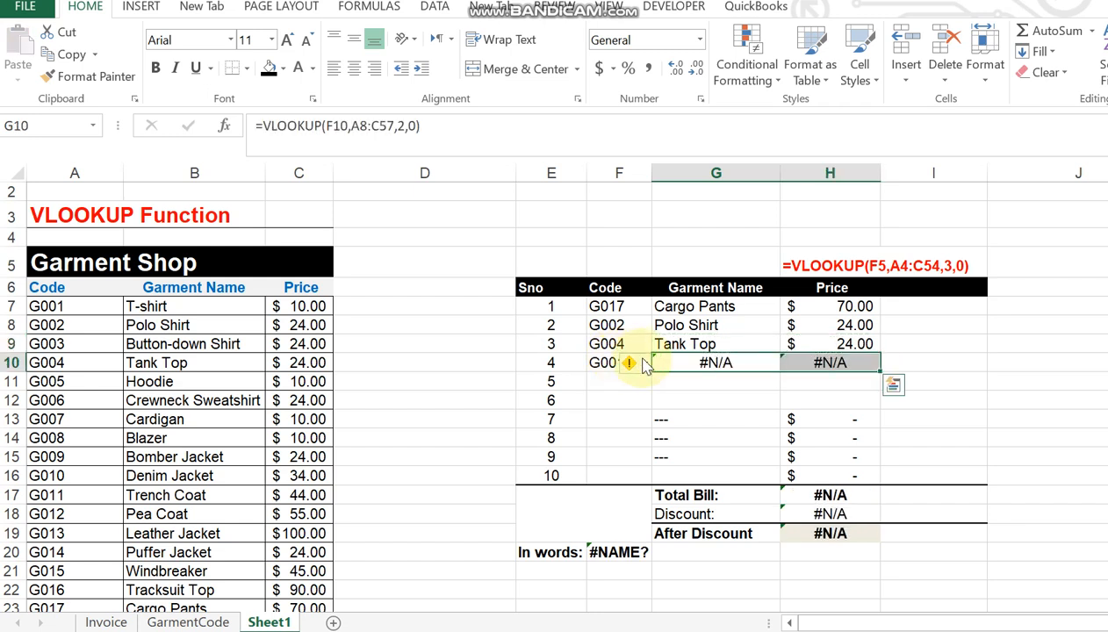
Step: Correct the garment code in F10 to G017
click(707, 362)
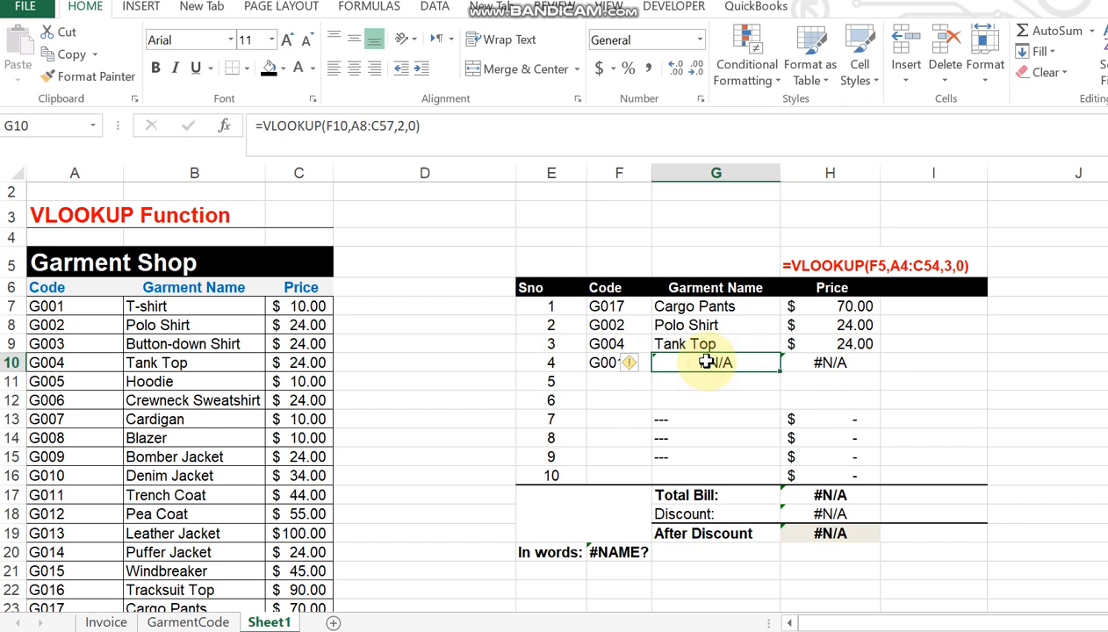
click(598, 362)
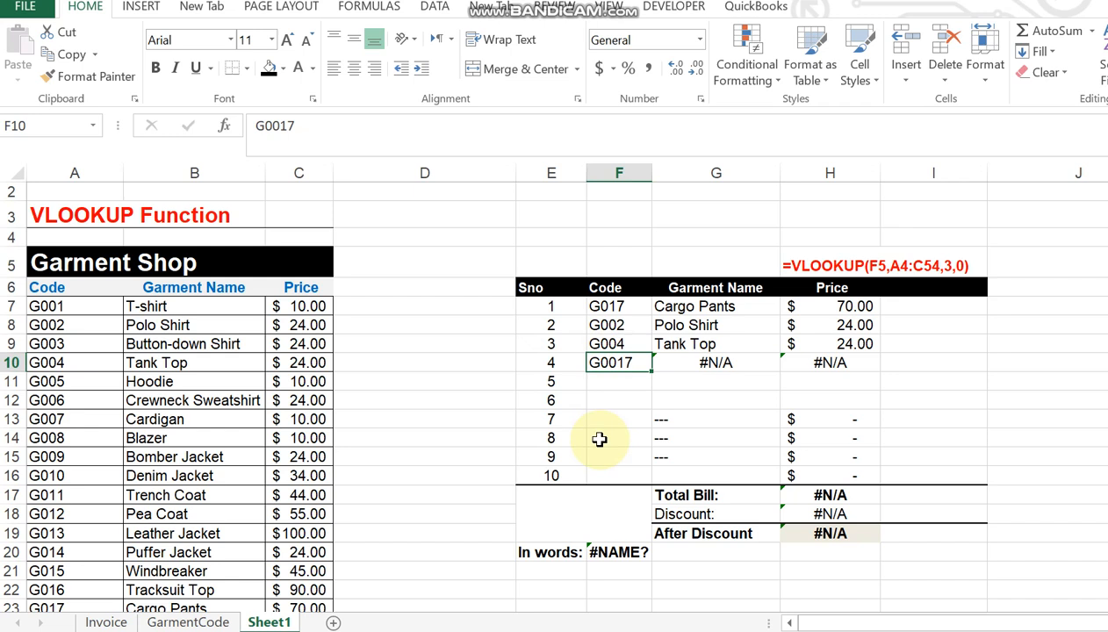
key(F2)
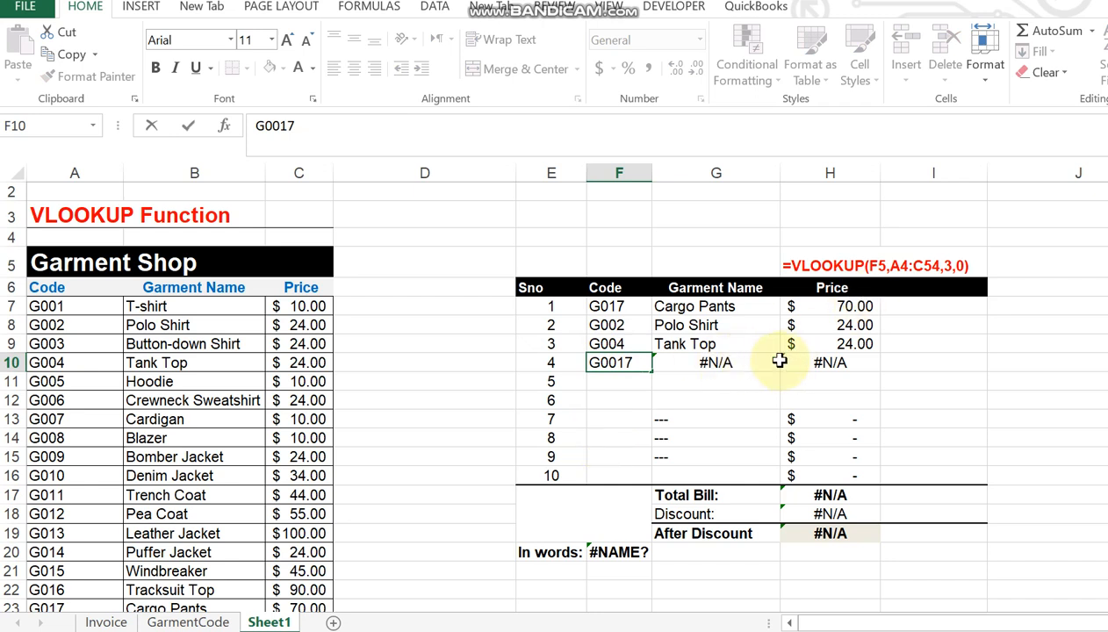
key(Left)
key(Left)
key(BackSpace)
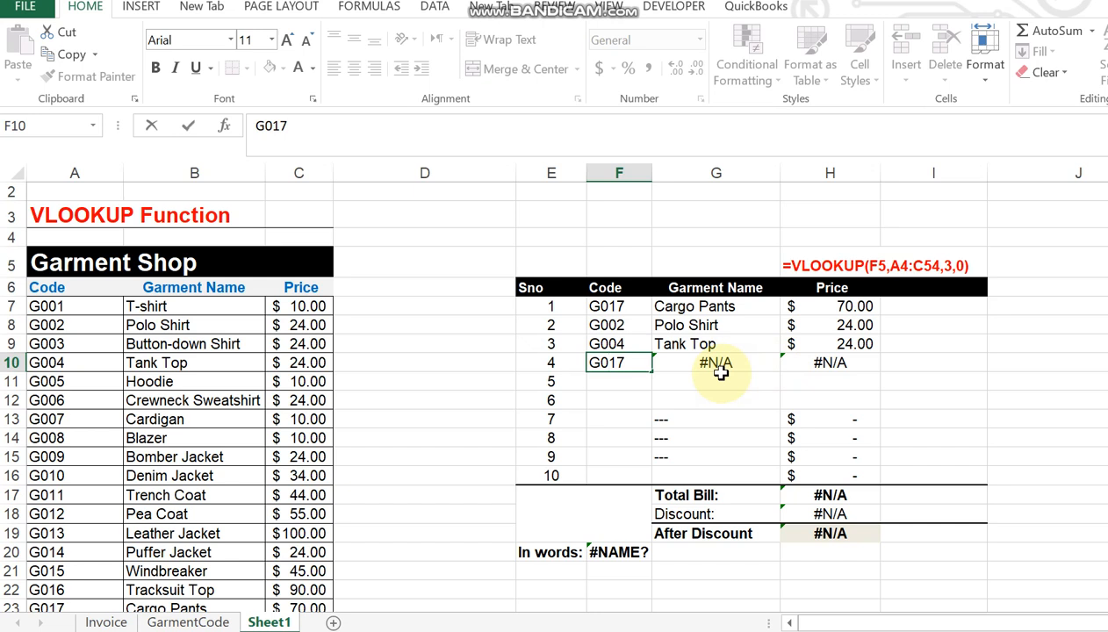
key(Return)
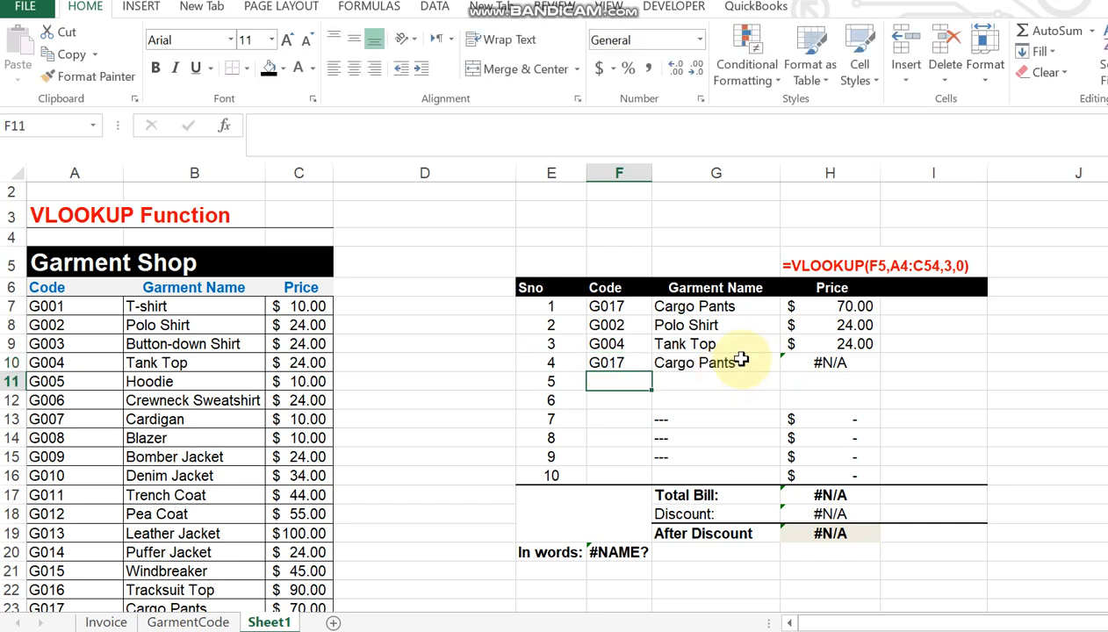
Step: Copy the Price formula from H9 into H10 again and inspect its table range
click(848, 345)
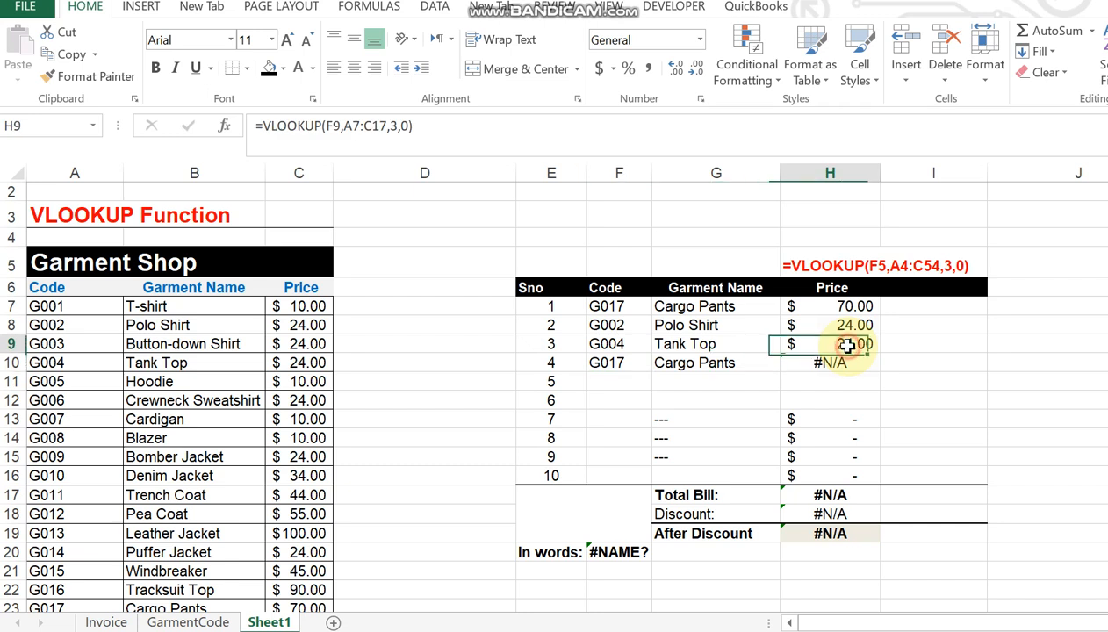
key(ctrl+c)
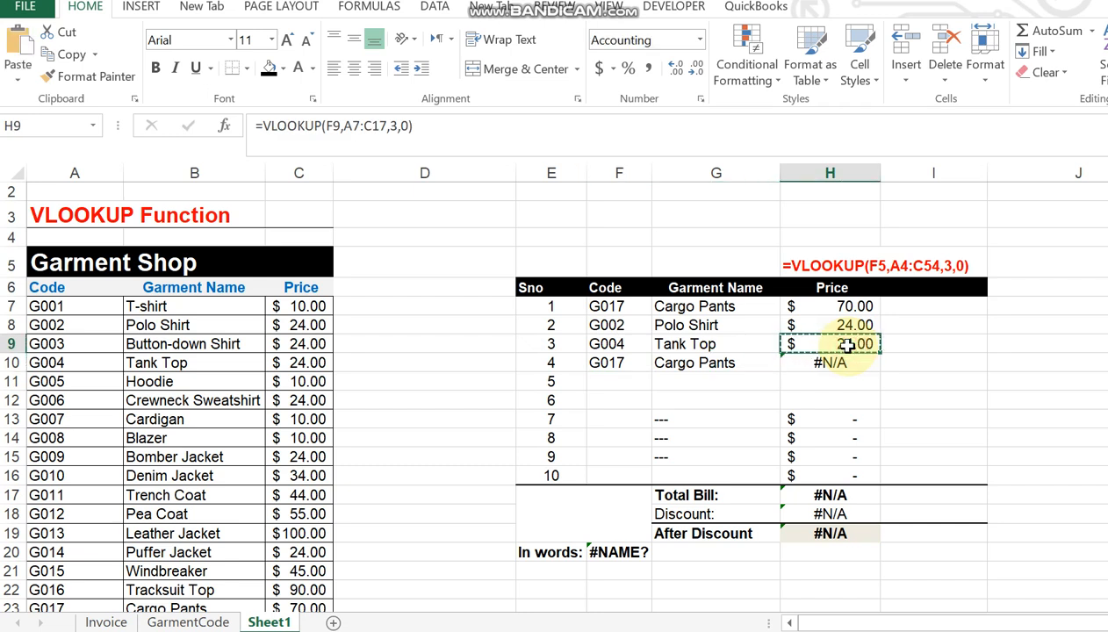
key(Down)
key(ctrl+v)
key(Escape)
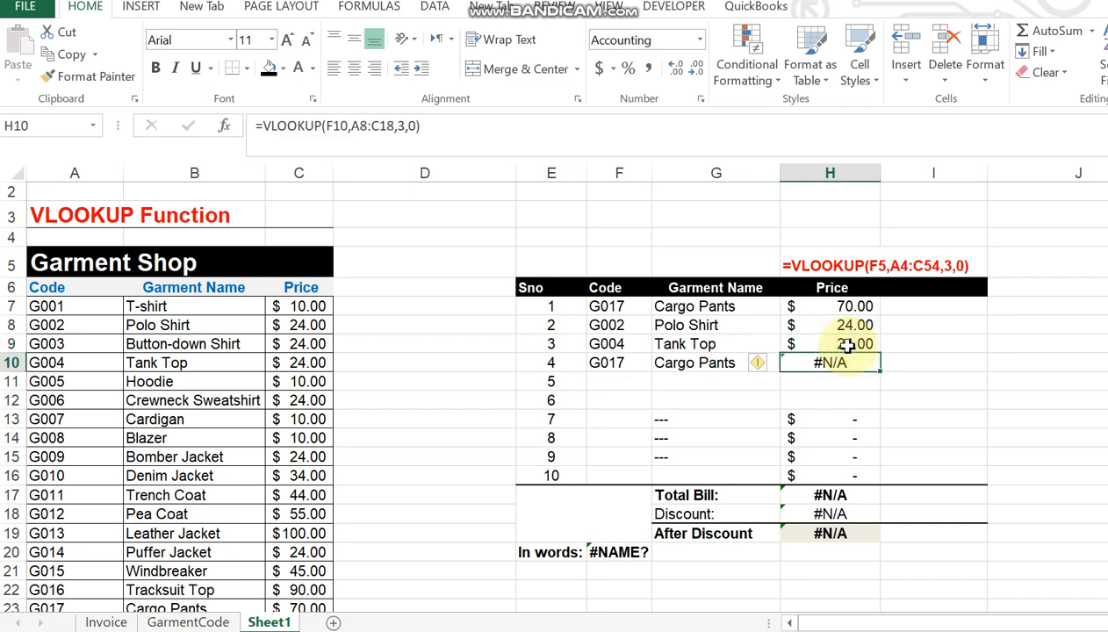
key(F2)
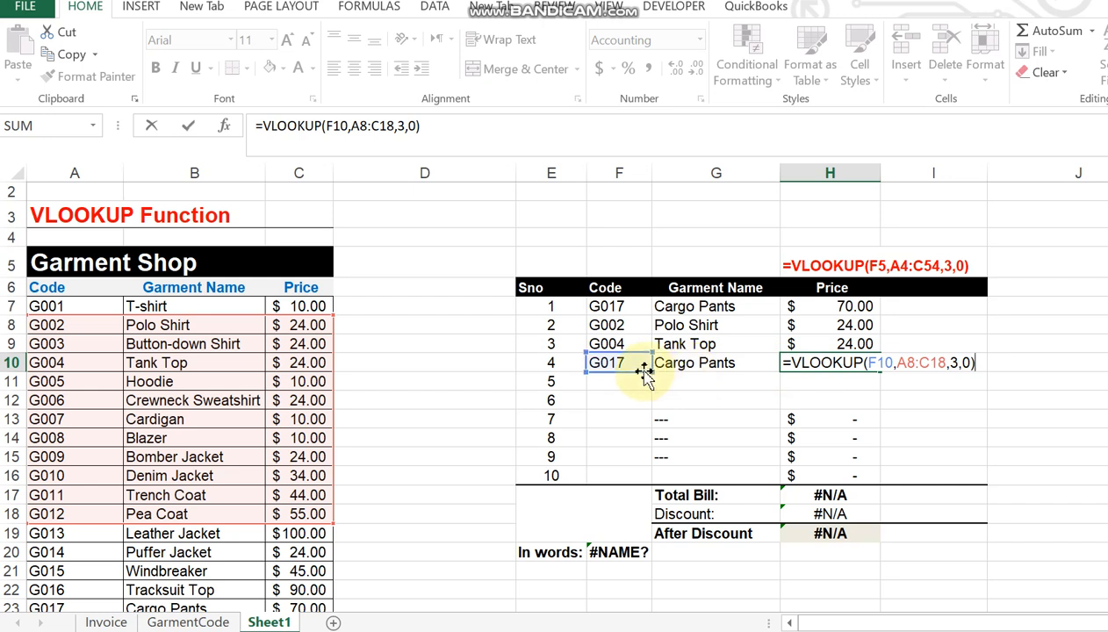
key(Return)
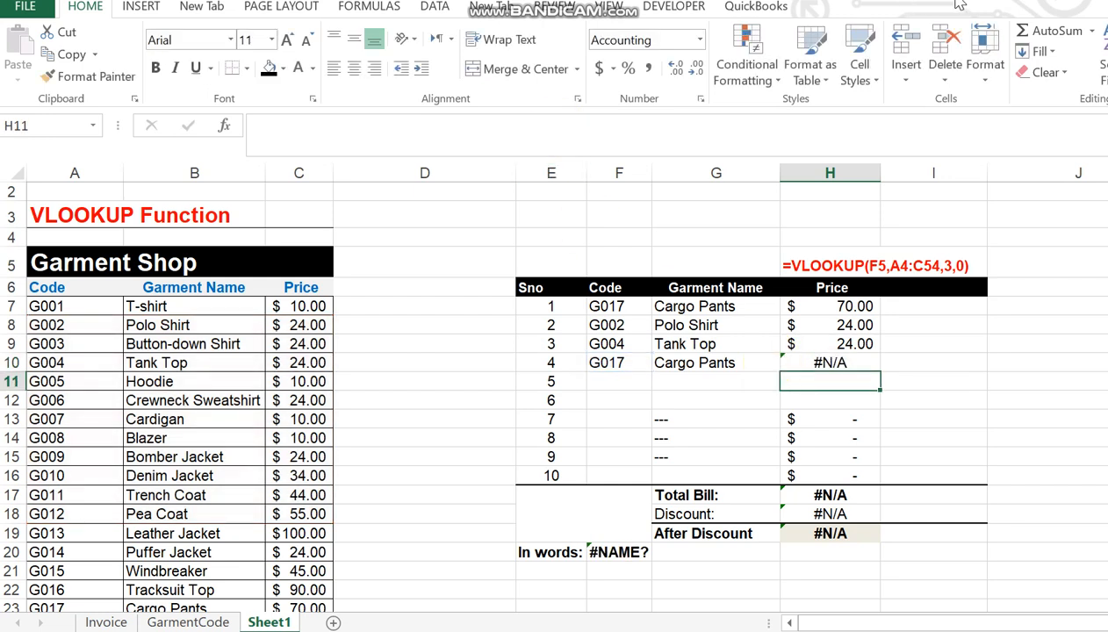
key(Up)
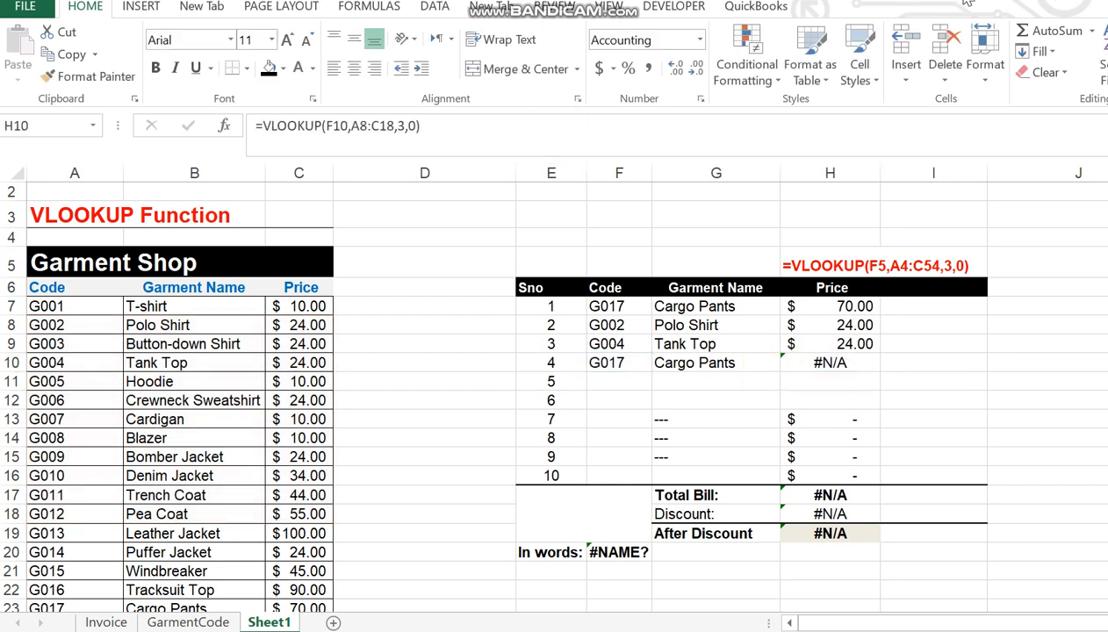
Step: Paste the H9 Price formula into H10 and extend its table range to A8:C56
click(856, 343)
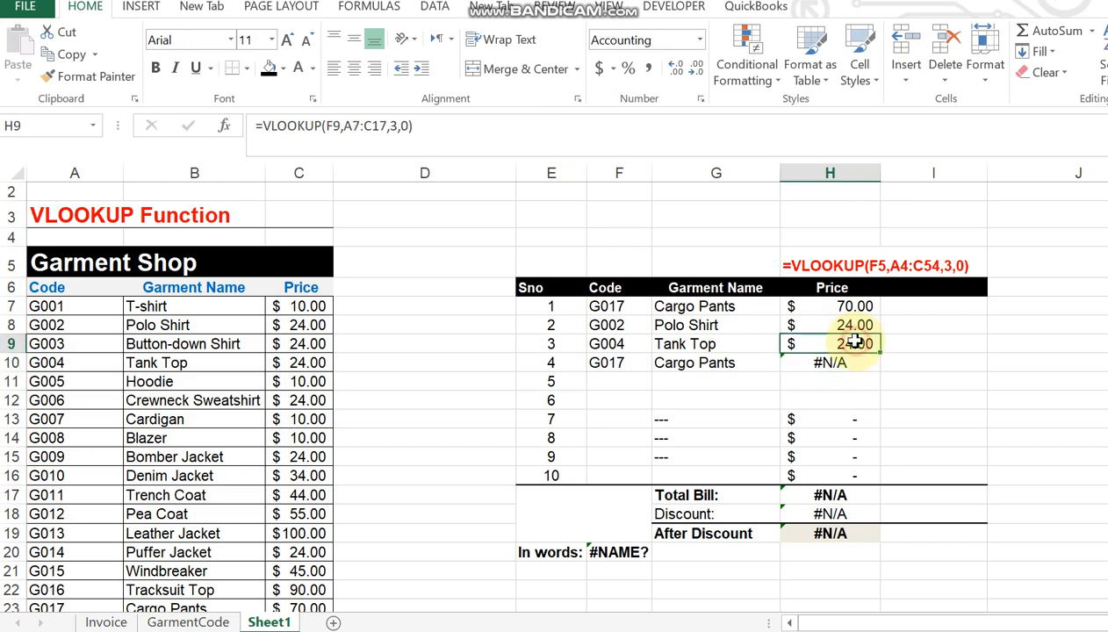
key(ctrl+c)
key(Down)
key(Return)
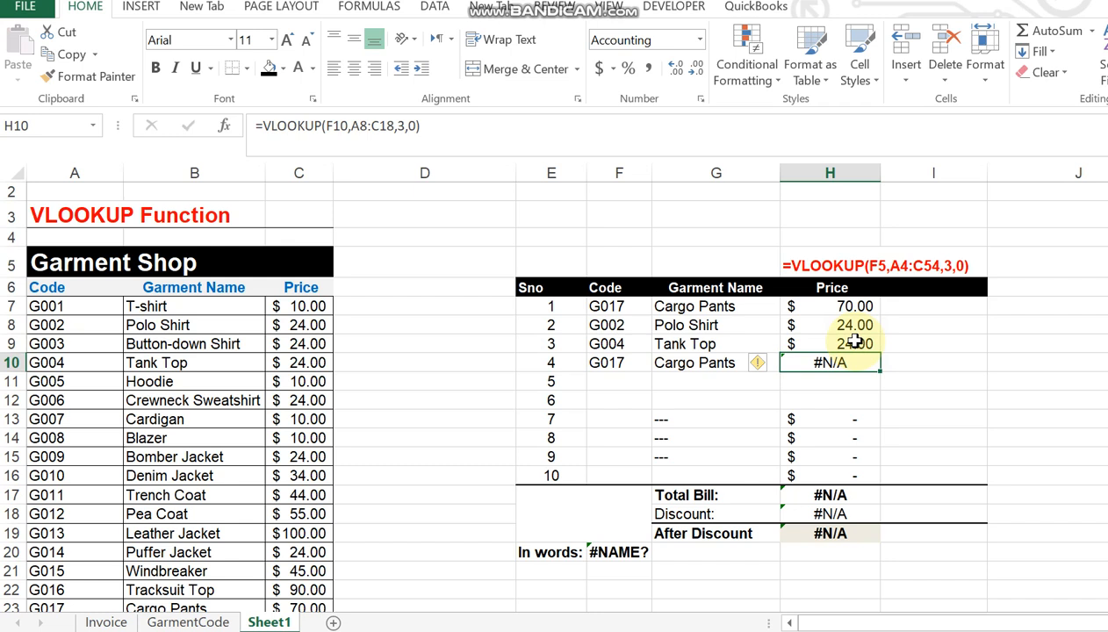
key(F2)
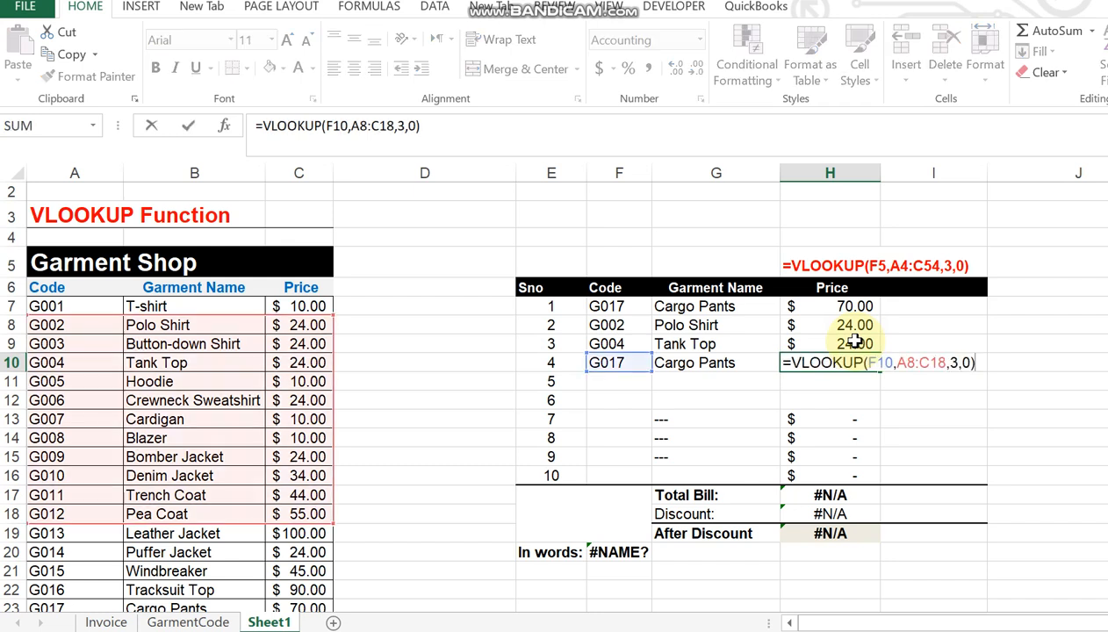
click(937, 362)
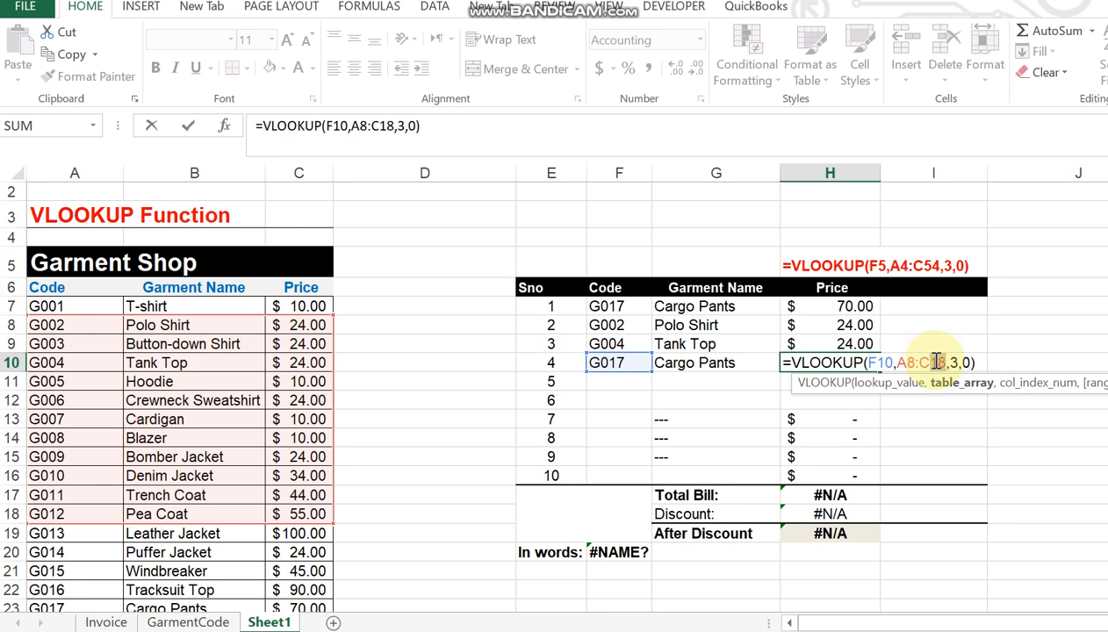
text(56)
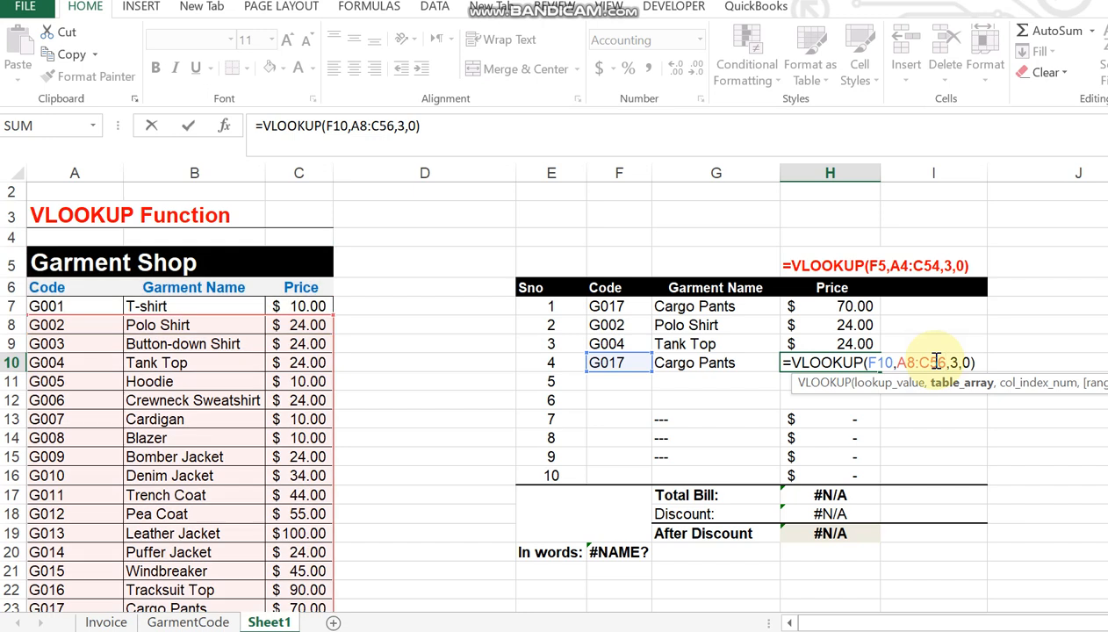
key(Return)
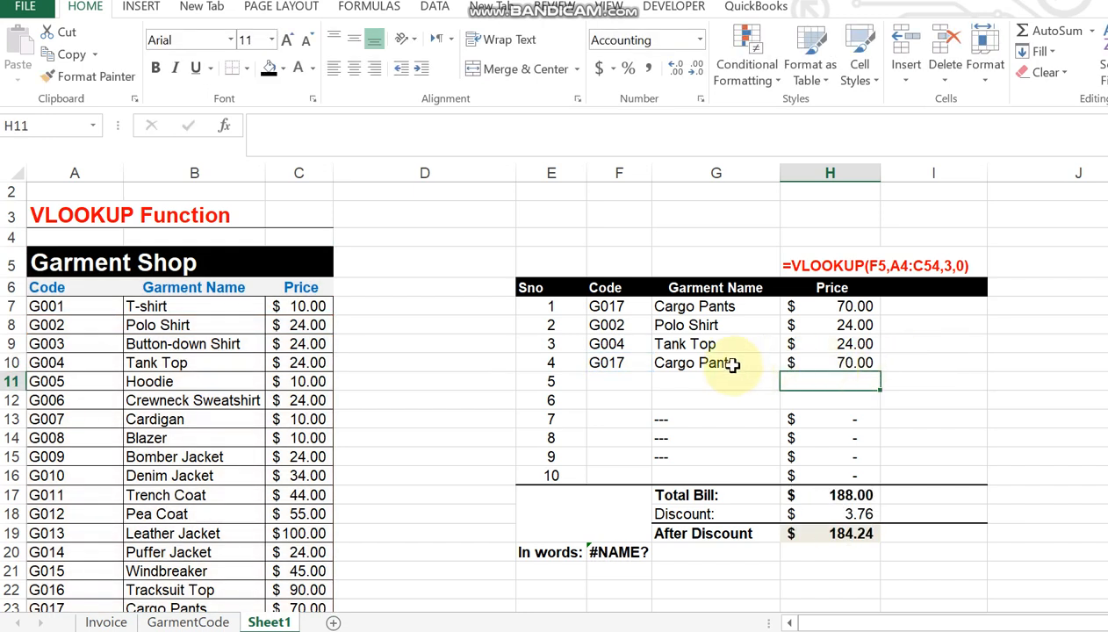
Step: Compare the G017 entry in the Garment Shop list with the name and price on the fourth billing line
click(197, 594)
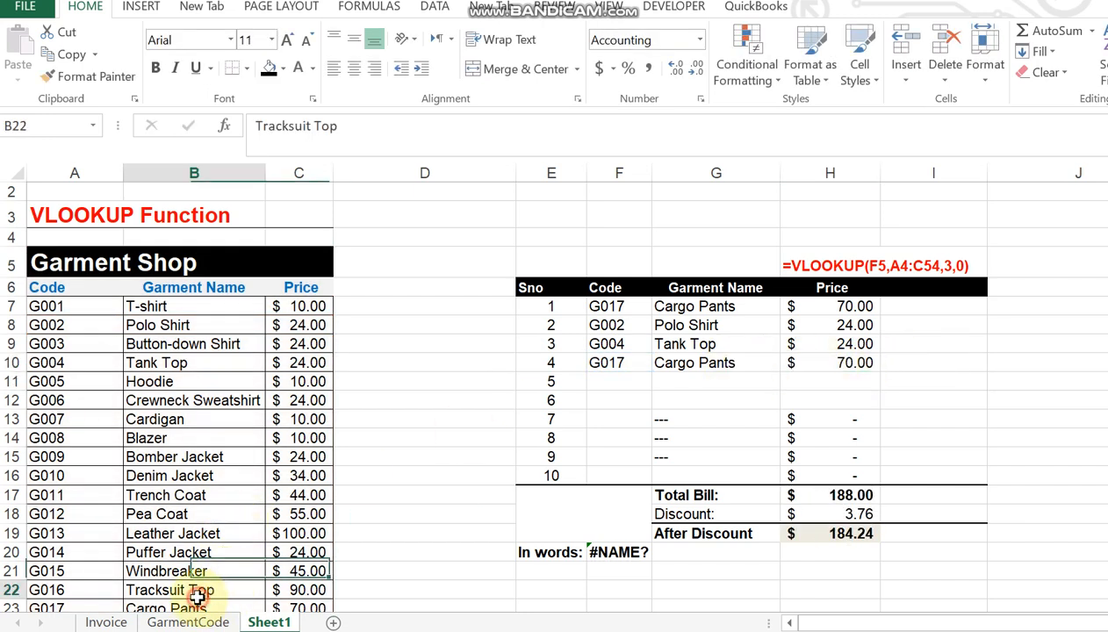
key(Down)
key(Down)
key(Up)
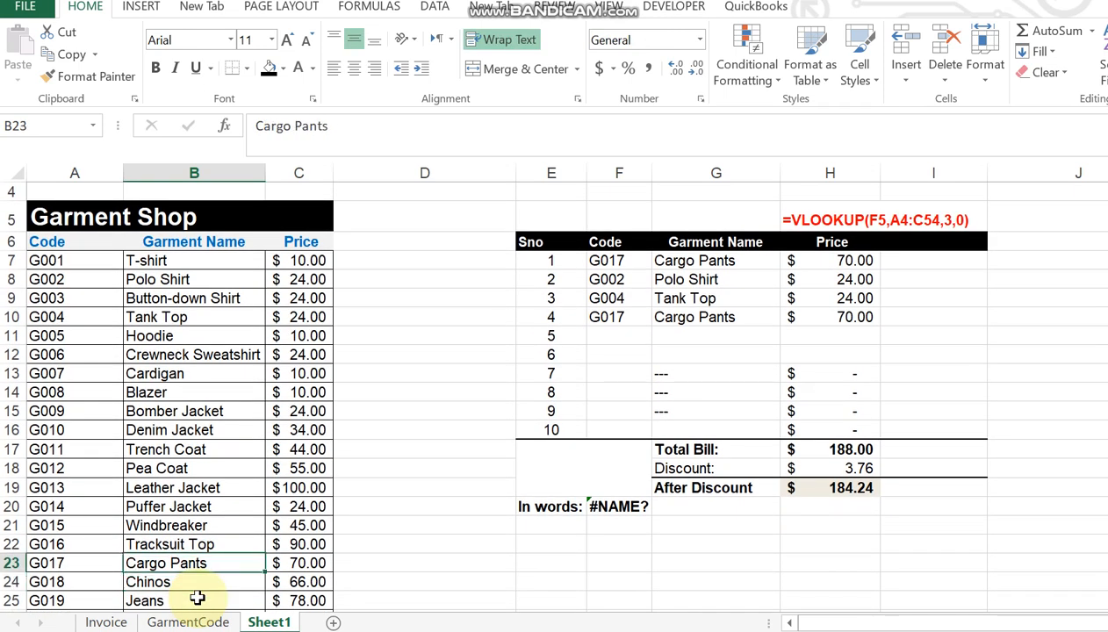
key(Right)
key(Left)
click(685, 371)
key(Up)
key(Up)
key(Up)
key(Up)
key(Up)
key(Up)
key(Up)
key(Up)
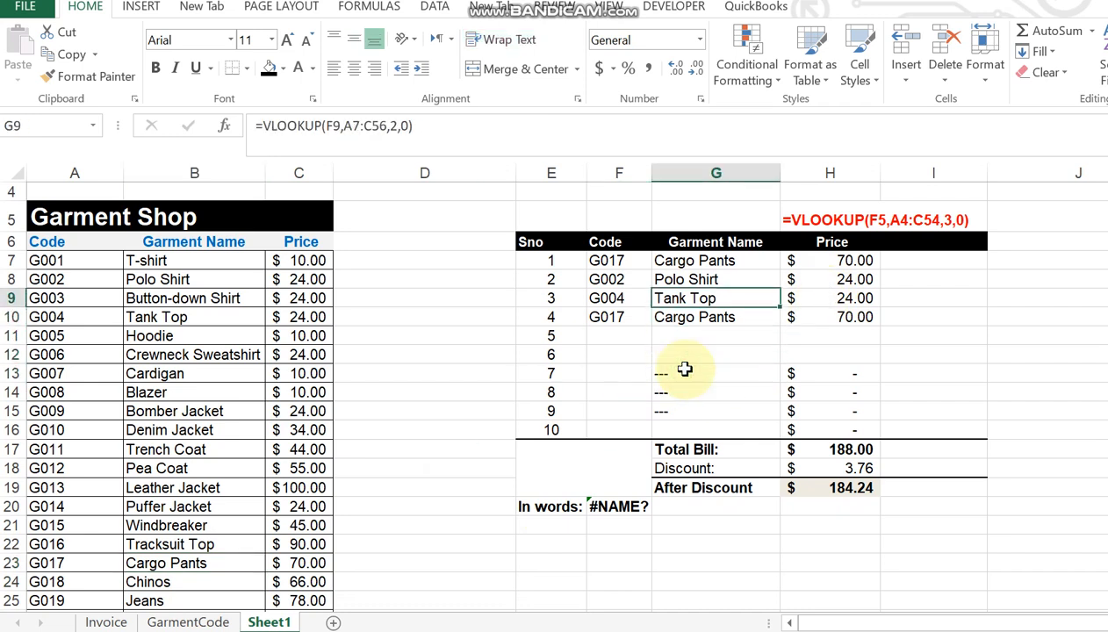
key(Up)
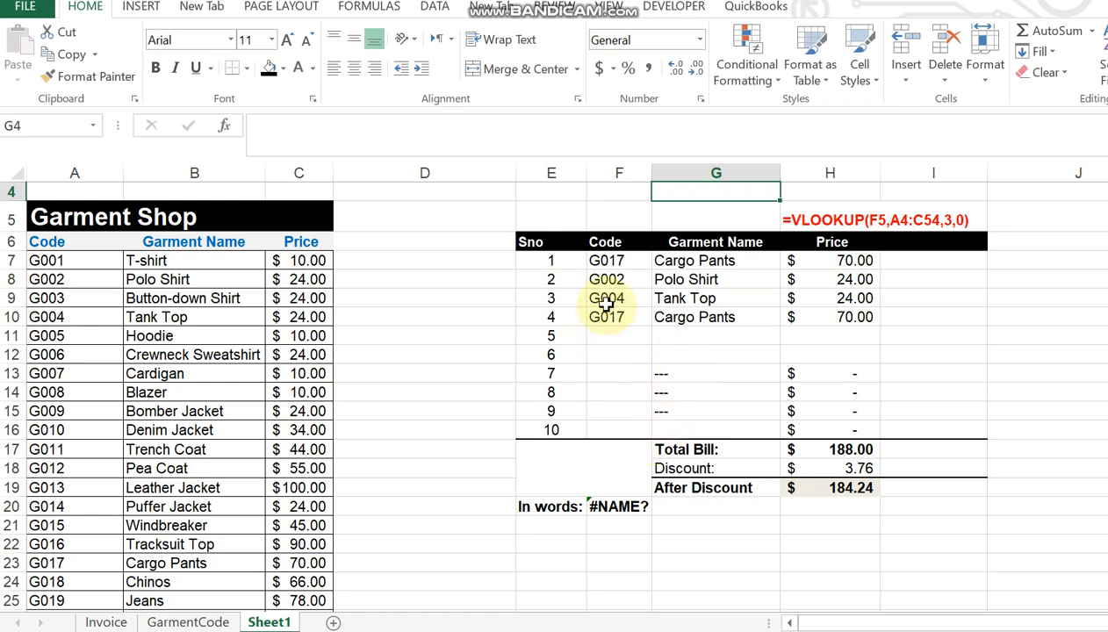
Step: Examine the Invoice sheet from header to line items, view the GarmentCode list, and return to Sheet1
click(111, 622)
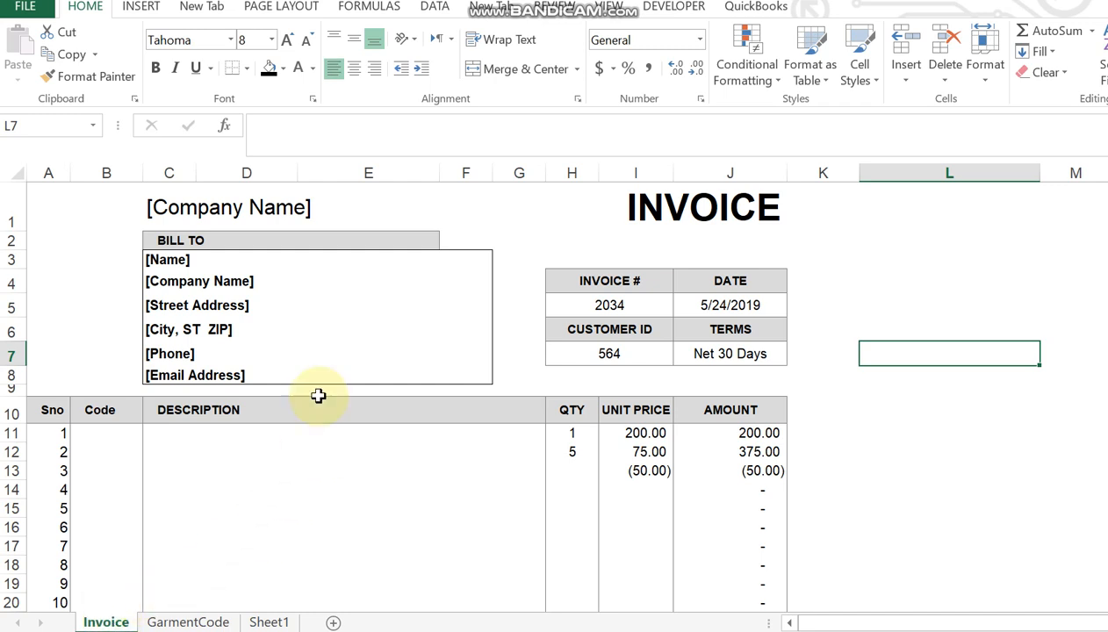
key(Down)
key(Down)
key(Down)
key(Down)
key(Down)
key(Down)
key(Down)
key(Down)
key(Down)
key(Down)
key(Down)
key(Down)
key(Down)
key(Down)
key(Down)
key(Down)
key(Down)
key(Down)
key(Down)
key(Down)
key(Up)
key(Up)
key(Up)
key(Up)
key(Up)
key(Up)
key(Up)
key(Up)
key(Up)
key(Up)
key(Up)
key(Up)
key(Up)
key(Up)
key(Up)
key(Up)
key(Up)
key(Up)
key(Up)
key(Up)
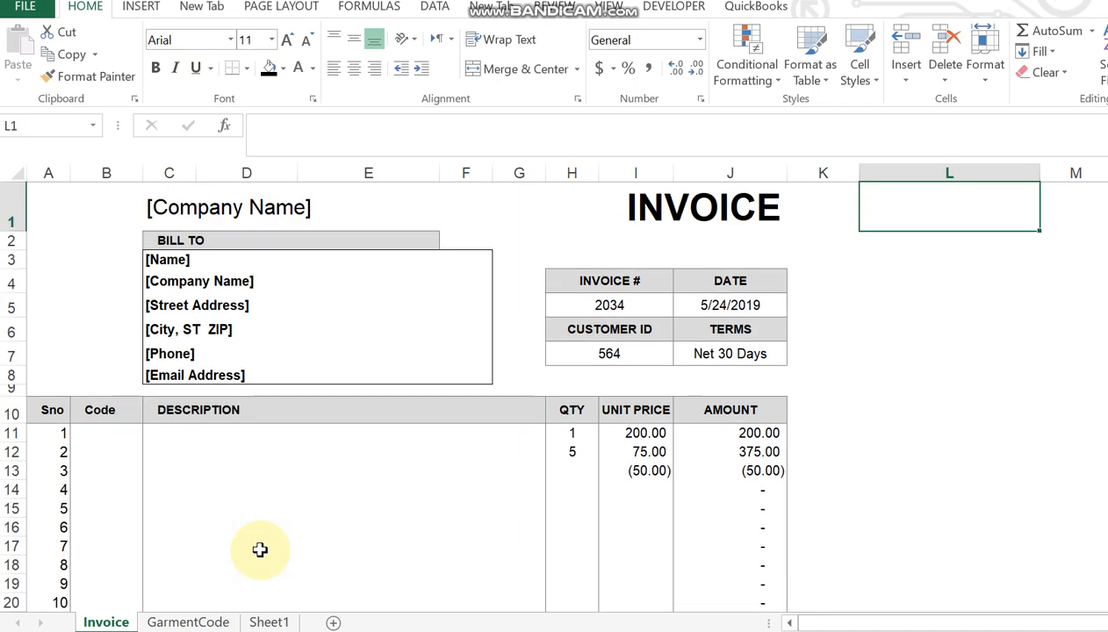
click(197, 621)
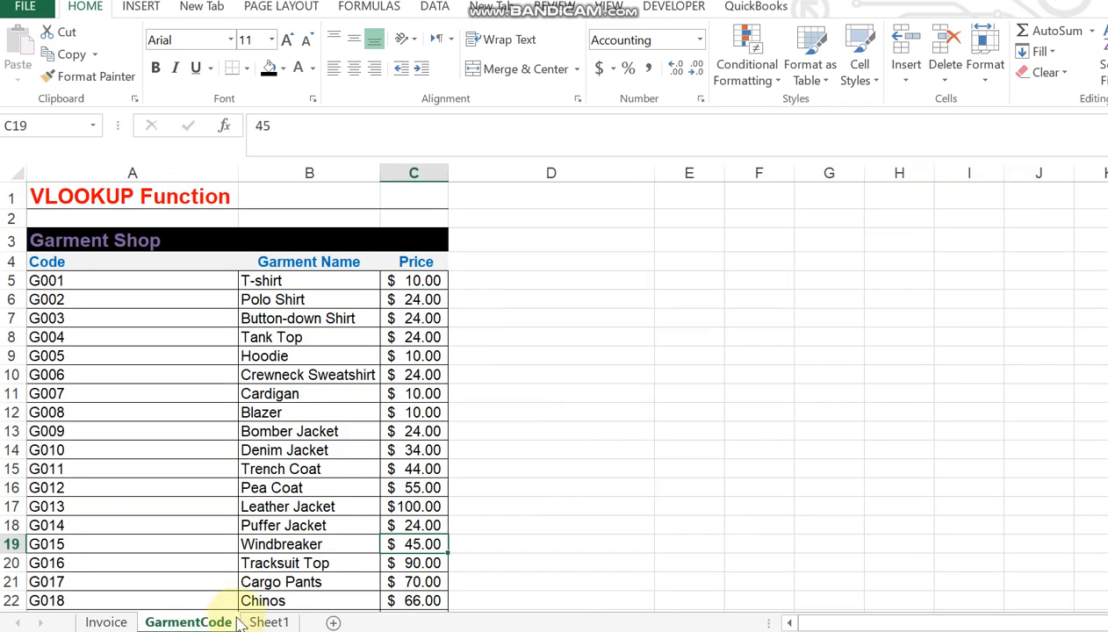
click(267, 623)
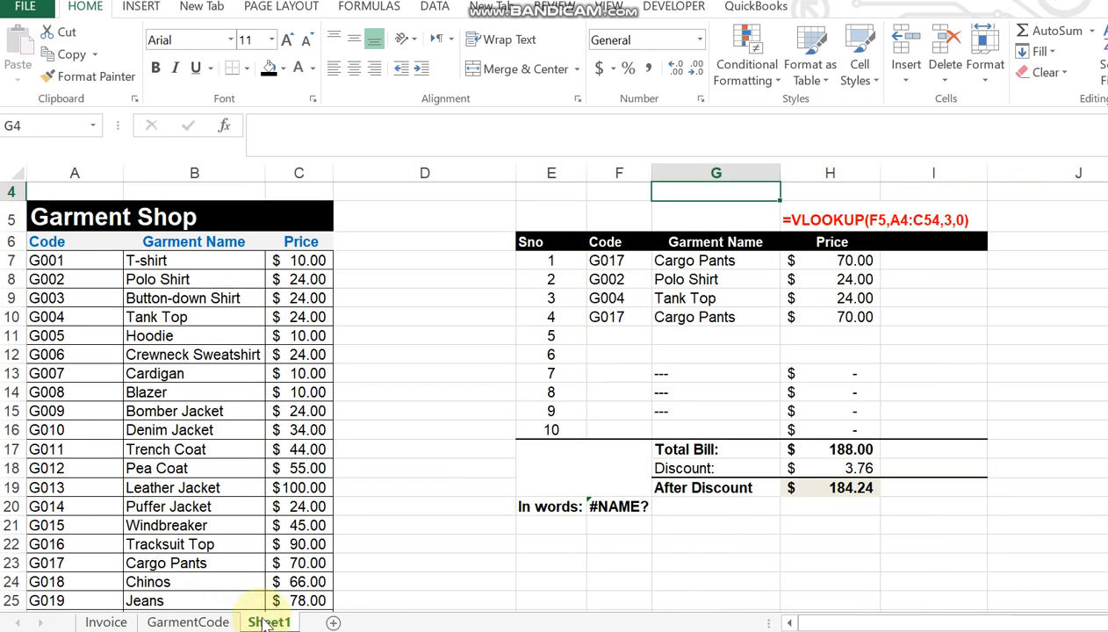